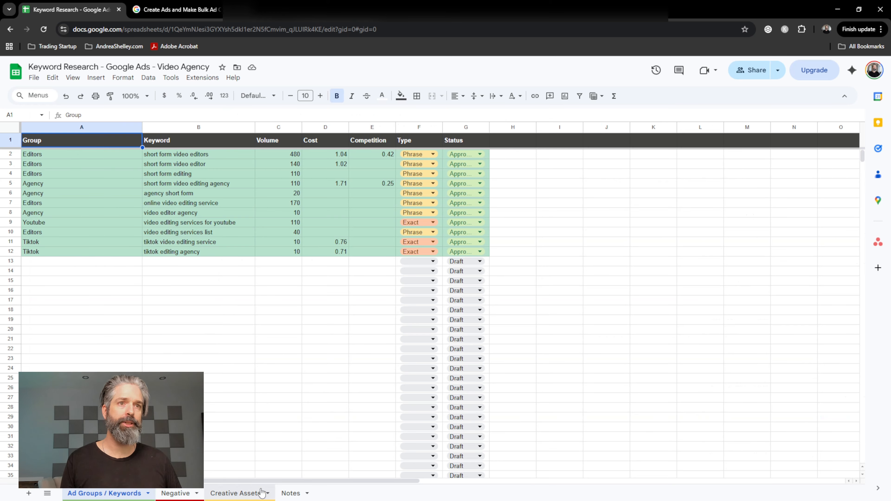
# Look over the negative keywords sheet and the creative assets sheet of the keyword research file.
pyautogui.click(181, 493)
pyautogui.click(241, 494)
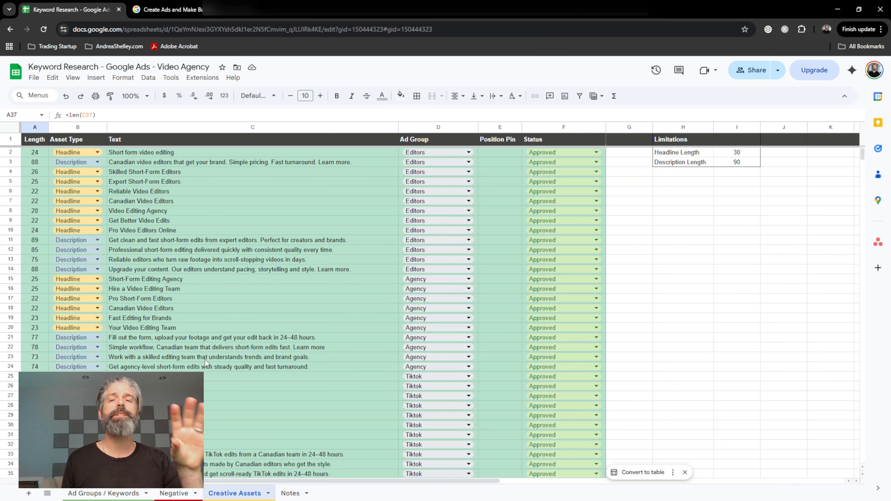
# Switch to Google Ads Editor and name the new Search campaign EN_CA_VideoEditing_search.
pyautogui.hotkey('alt', 'Tab')
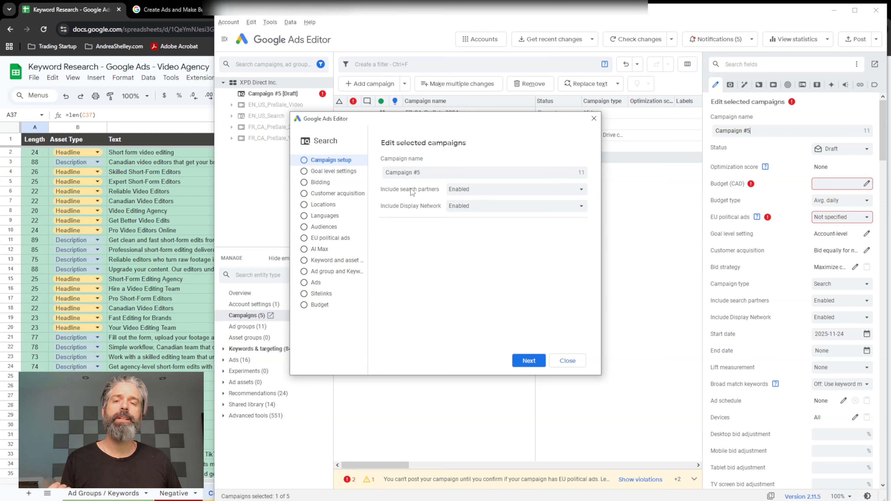
pyautogui.tripleClick(434, 168)
pyautogui.write('EN_')
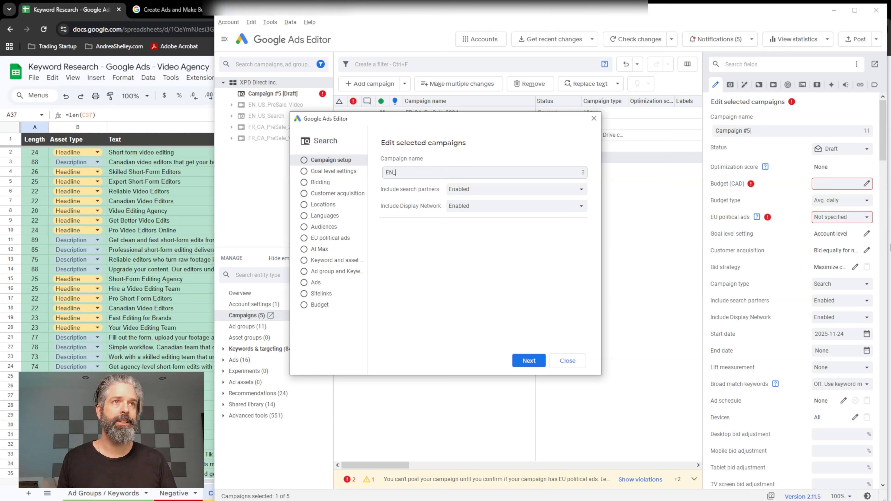
pyautogui.write('CA_VideoEditing_search')
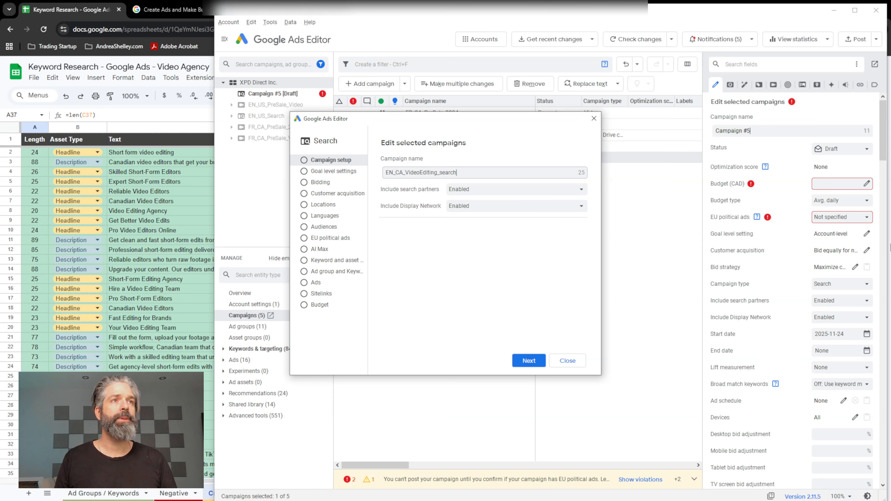
# Disable search partners and the Display Network for the campaign and continue to the goal level settings.
pyautogui.click(510, 187)
pyautogui.click(495, 213)
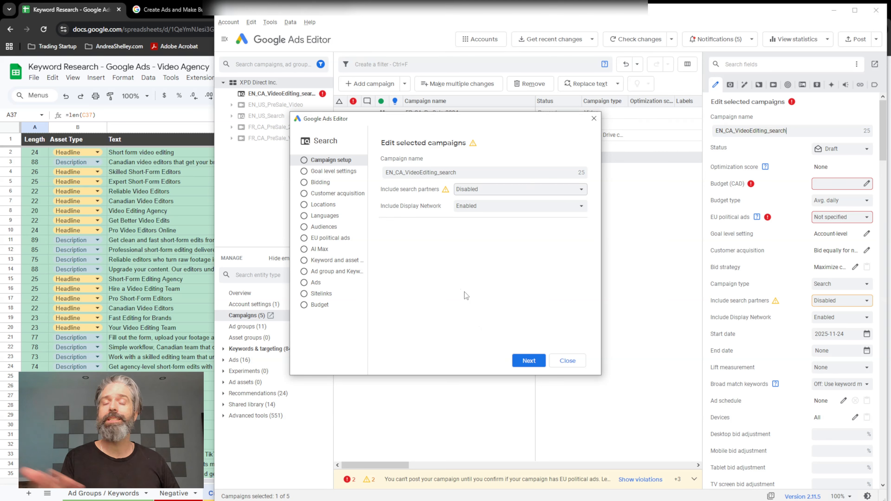
pyautogui.click(466, 206)
pyautogui.click(468, 227)
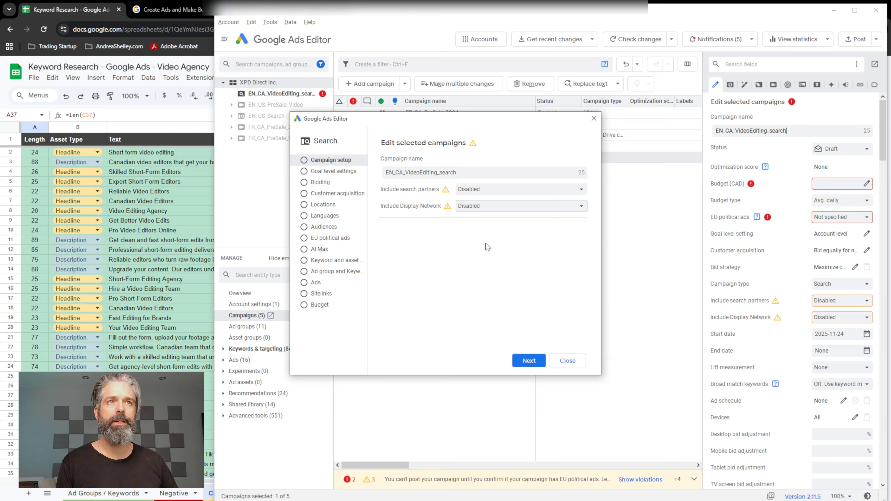
pyautogui.press('Return')
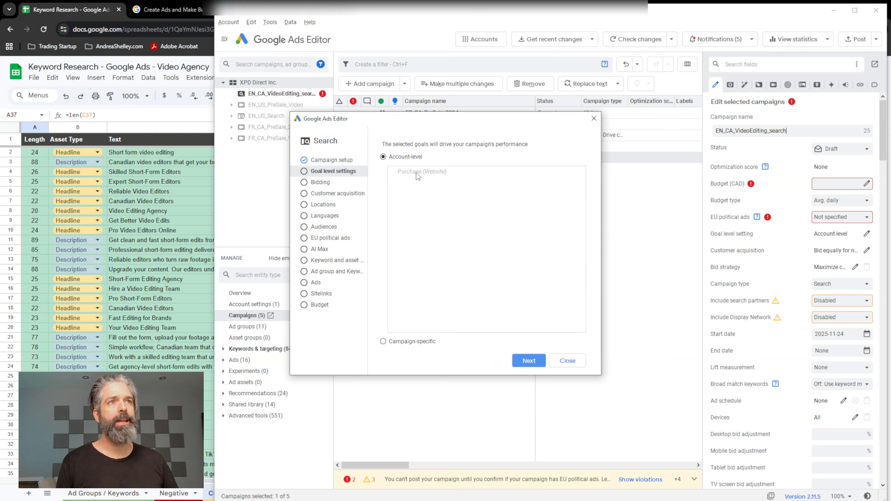
# Keep the account-level goals and use Maximize conversions as the bid strategy without a target CPA.
pyautogui.click(529, 360)
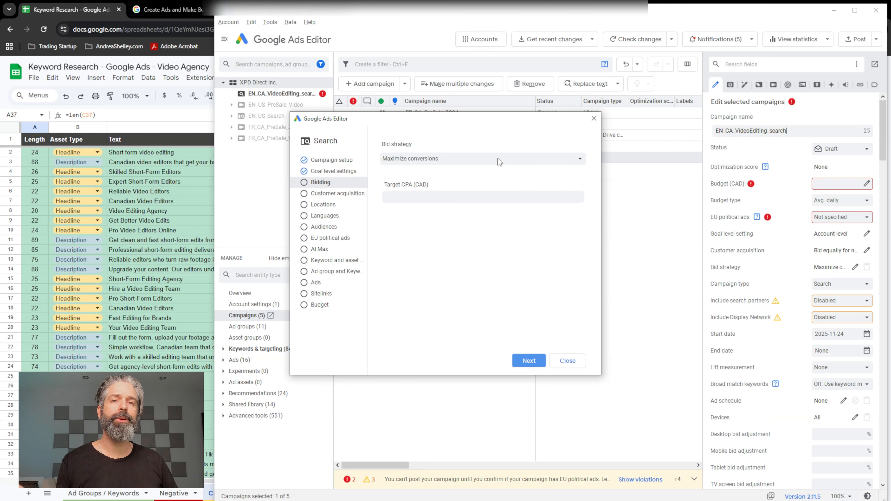
pyautogui.click(500, 162)
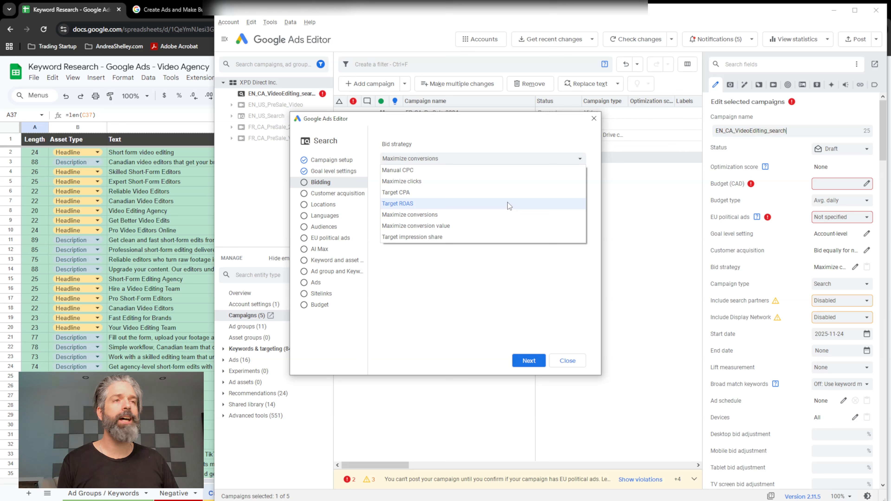
pyautogui.click(506, 212)
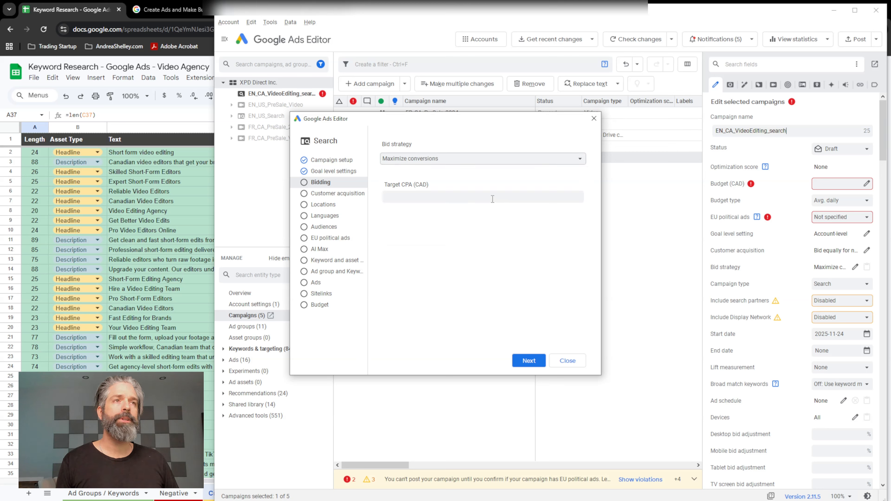
pyautogui.click(531, 363)
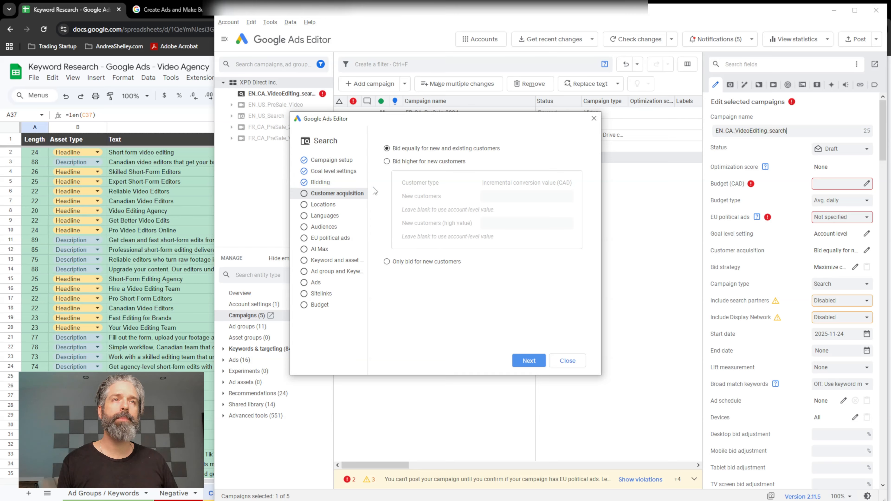
# Try the customer acquisition options for bidding higher for new customers and bidding only for new customers.
pyautogui.click(388, 162)
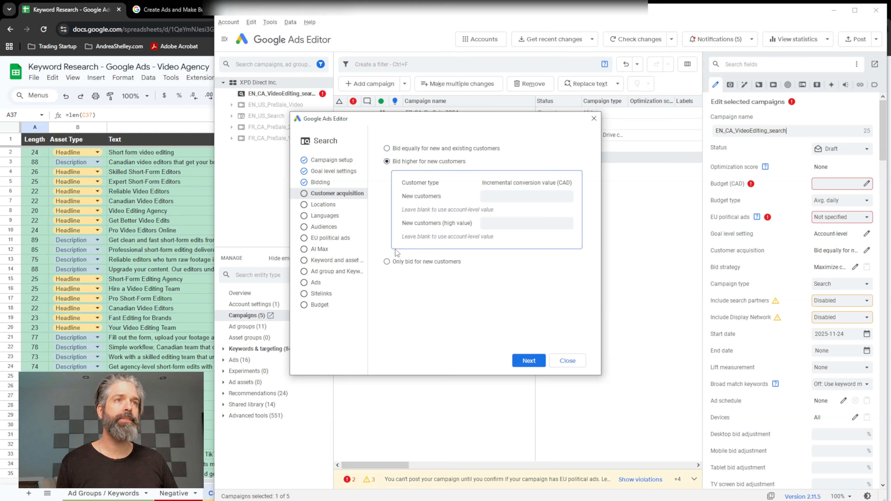
pyautogui.click(387, 262)
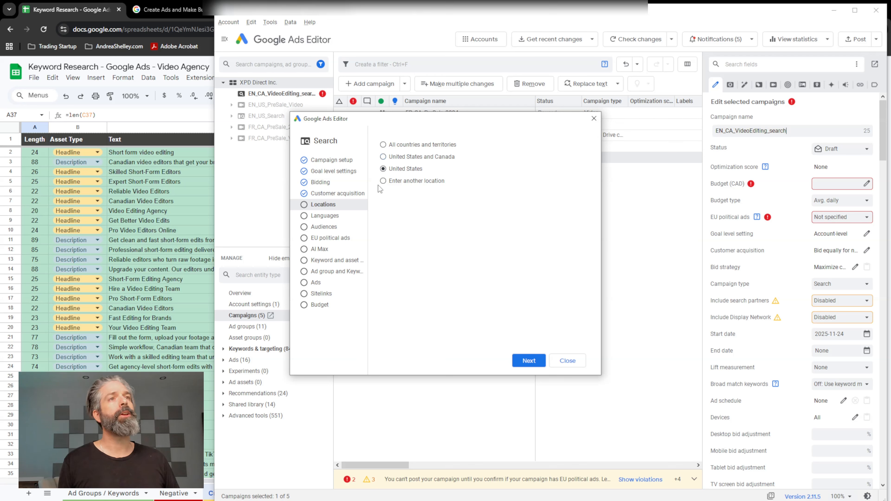
# Find Canada as a custom location and add it as the campaign's targeted location.
pyautogui.click(384, 184)
pyautogui.write('canada')
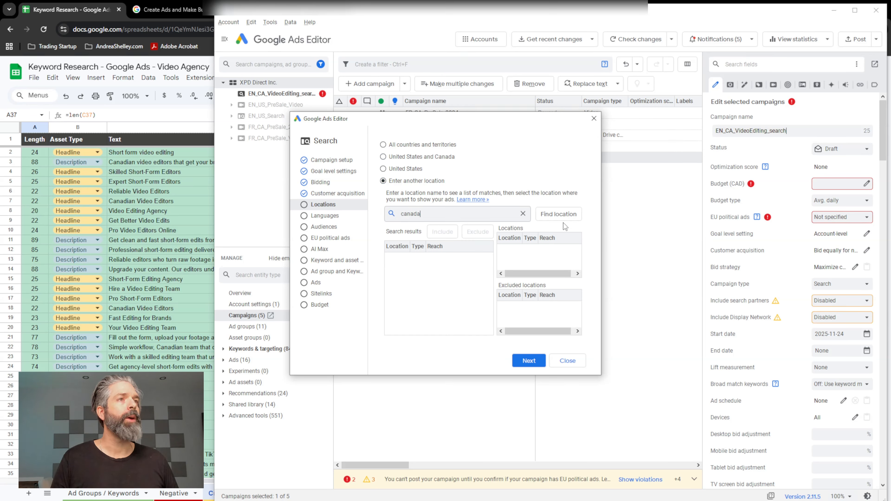
pyautogui.click(568, 217)
pyautogui.doubleClick(454, 262)
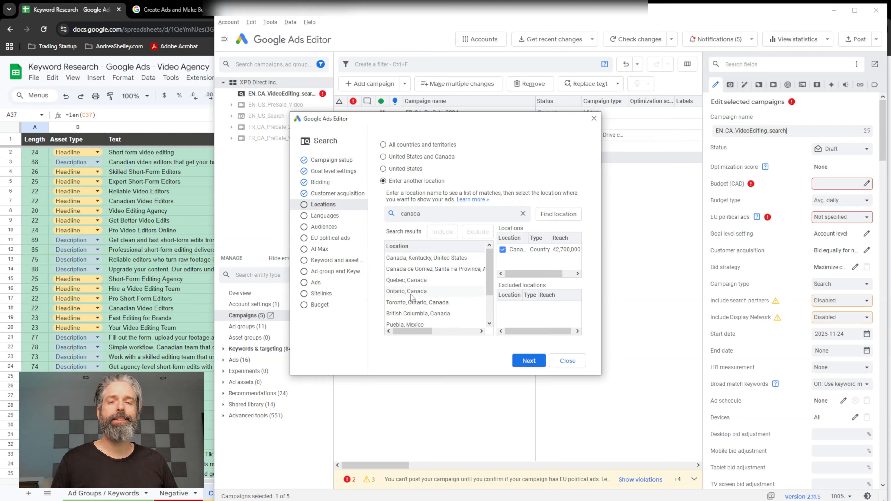
pyautogui.click(529, 362)
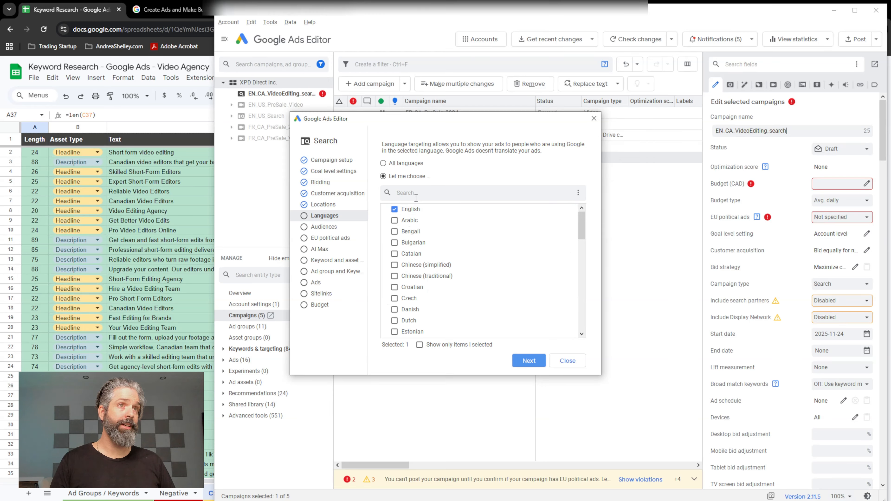
# Keep English as the only targeted language and browse the in-market audience segments.
pyautogui.scroll(-5, 443, 322)
pyautogui.scroll(5, 431, 319)
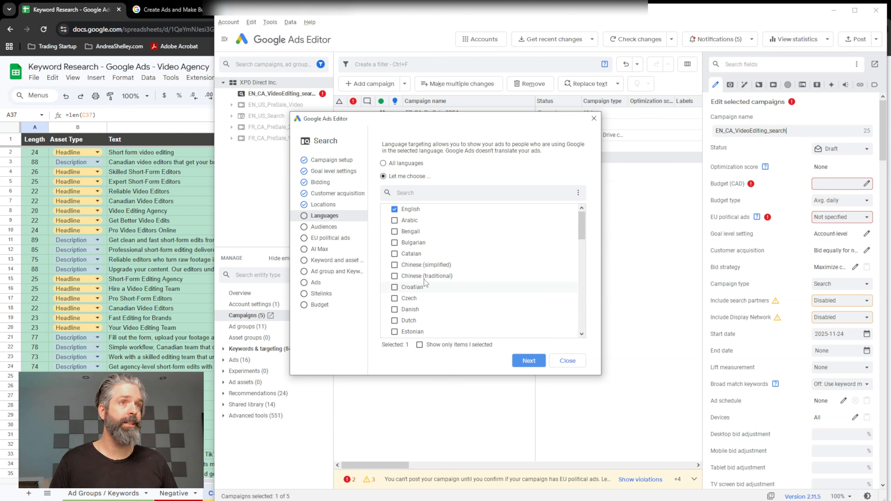
pyautogui.click(528, 361)
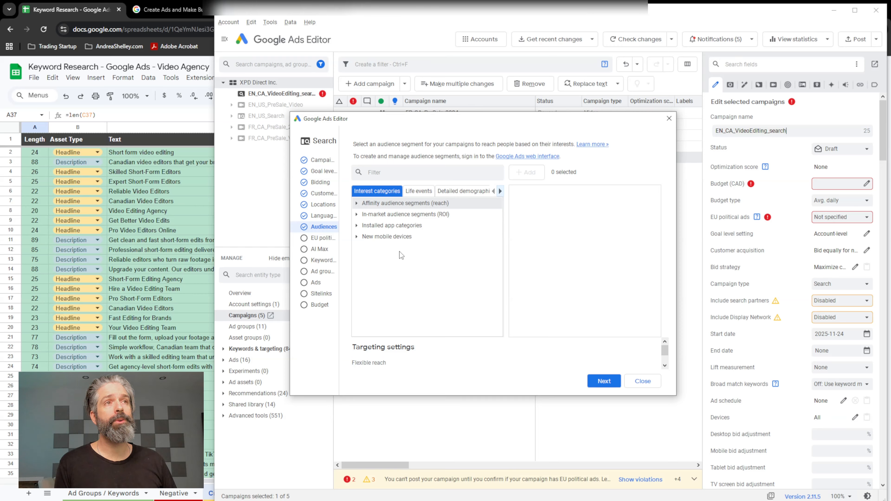
pyautogui.click(446, 215)
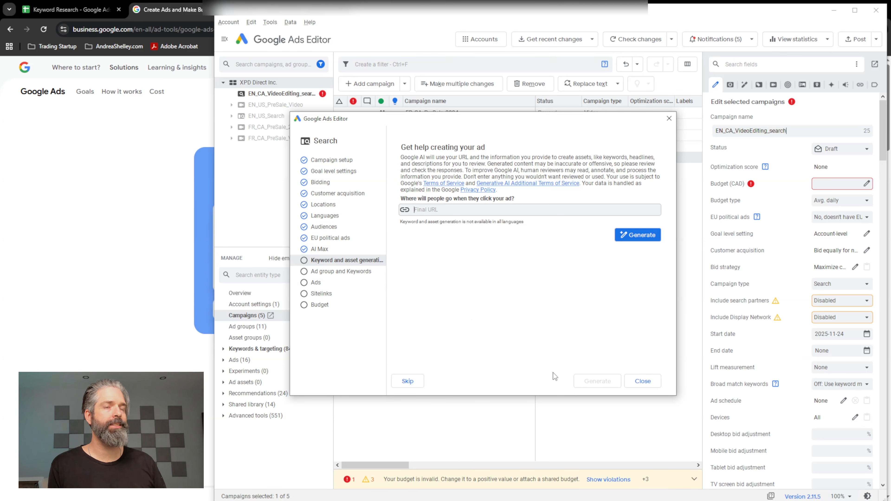
# Close the campaign setup wizard and select the EN_CA_VideoEditing_search campaign in the account tree.
pyautogui.click(643, 381)
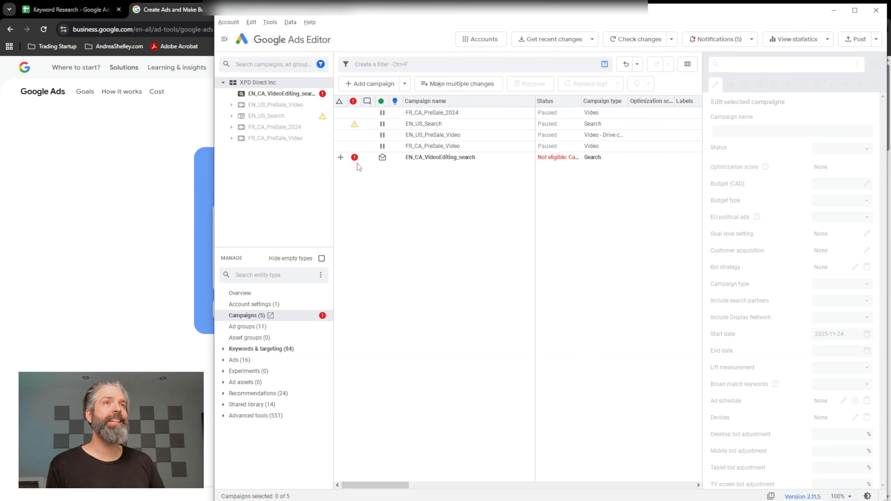
pyautogui.moveTo(356, 159)
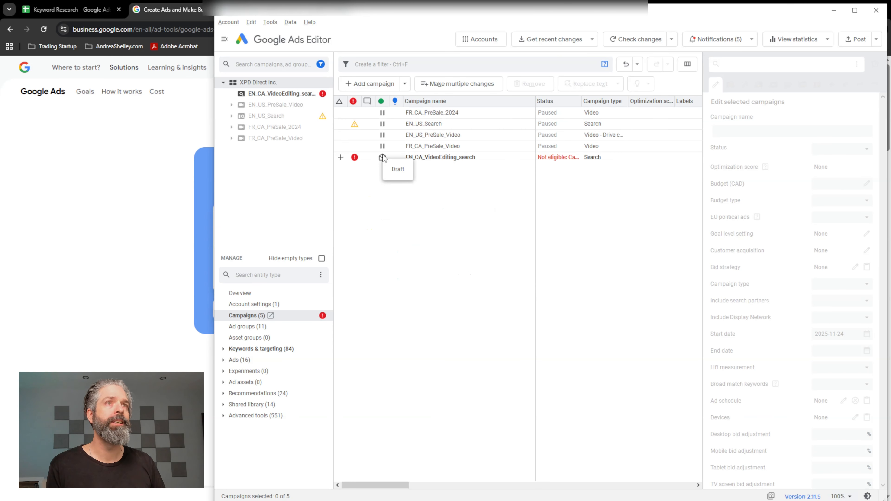
pyautogui.click(267, 95)
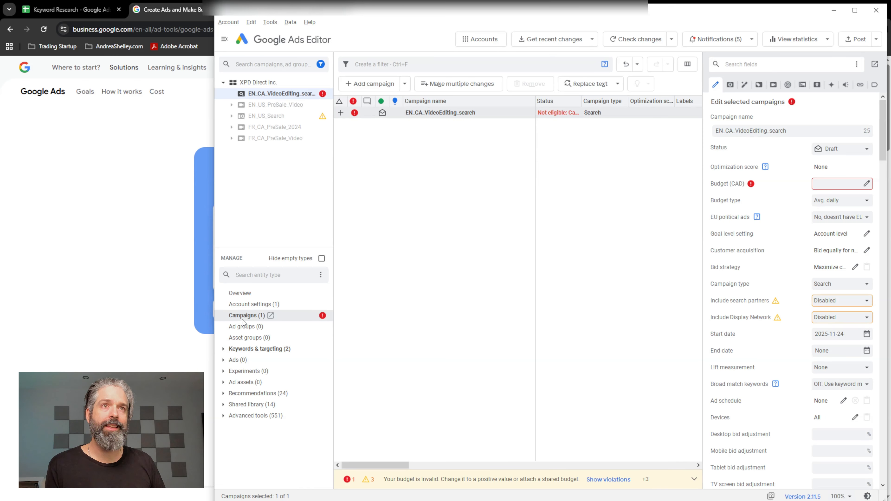
# Expand the campaign's keywords and targeting categories and look through them and the campaign's entry in the list.
pyautogui.click(224, 349)
pyautogui.scroll(-1, 263, 353)
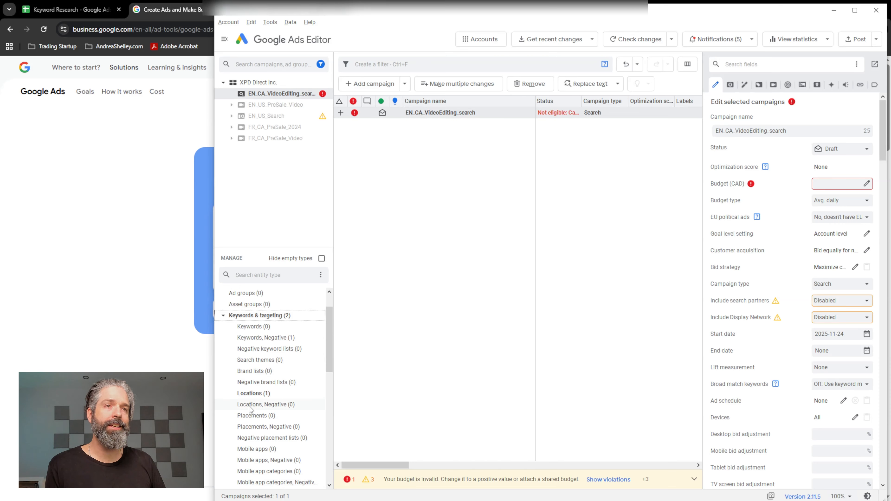
pyautogui.scroll(-5, 252, 416)
pyautogui.scroll(-3, 252, 415)
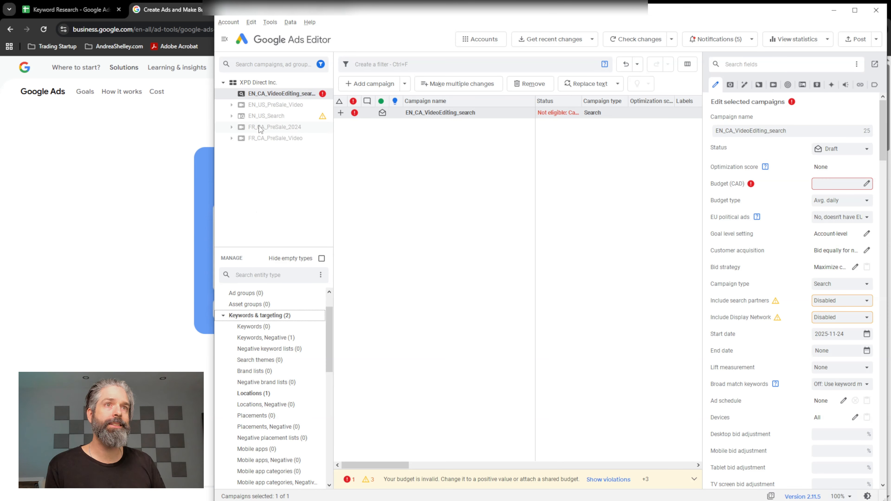
pyautogui.doubleClick(273, 94)
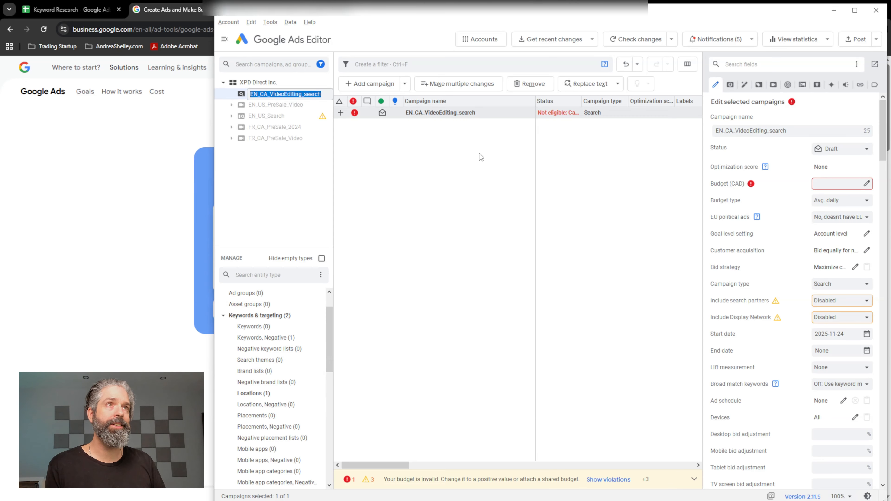
pyautogui.click(436, 113)
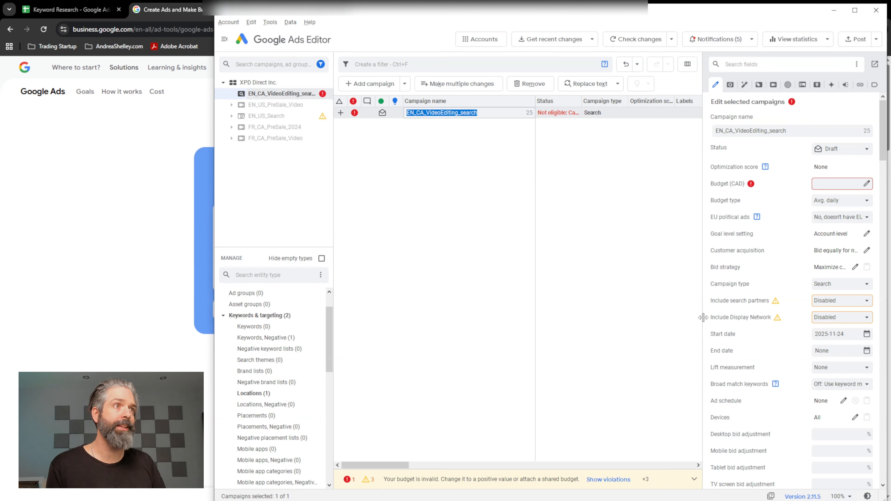
# Widen the campaign editing area and set the budget to 150 CAD, keeping the average daily budget type.
pyautogui.moveTo(703, 319); pyautogui.dragTo(666, 323)
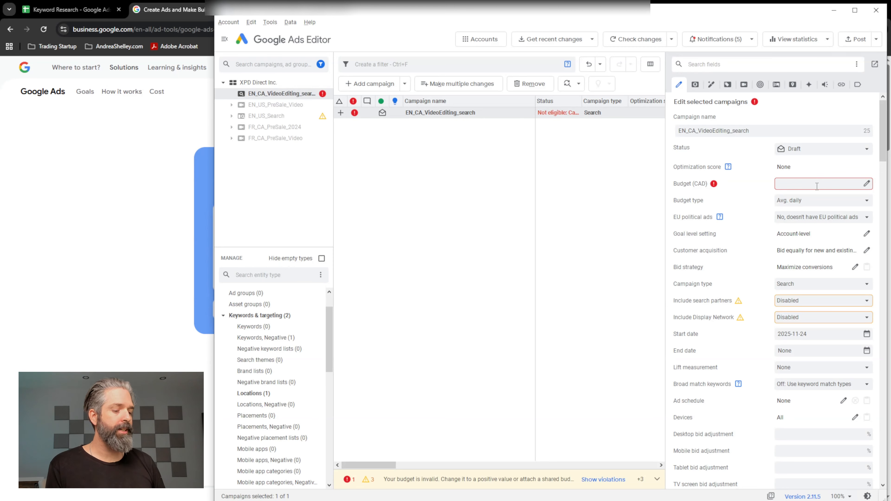
pyautogui.write('150')
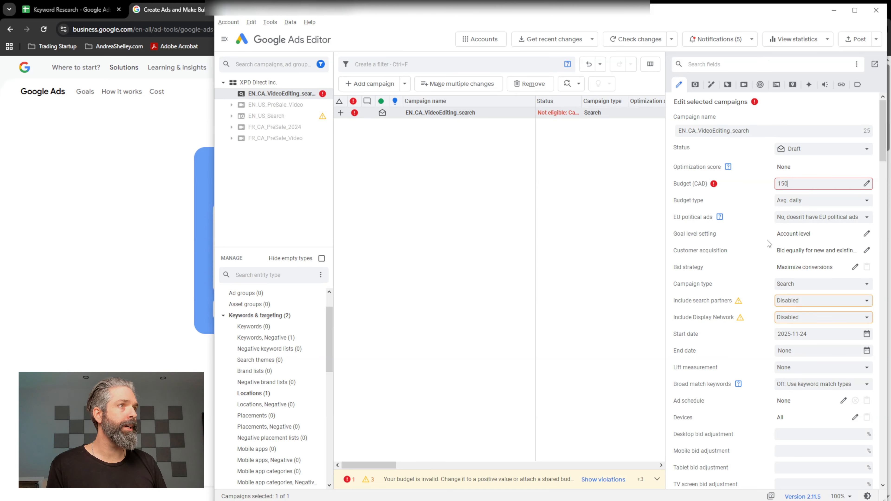
pyautogui.click(807, 202)
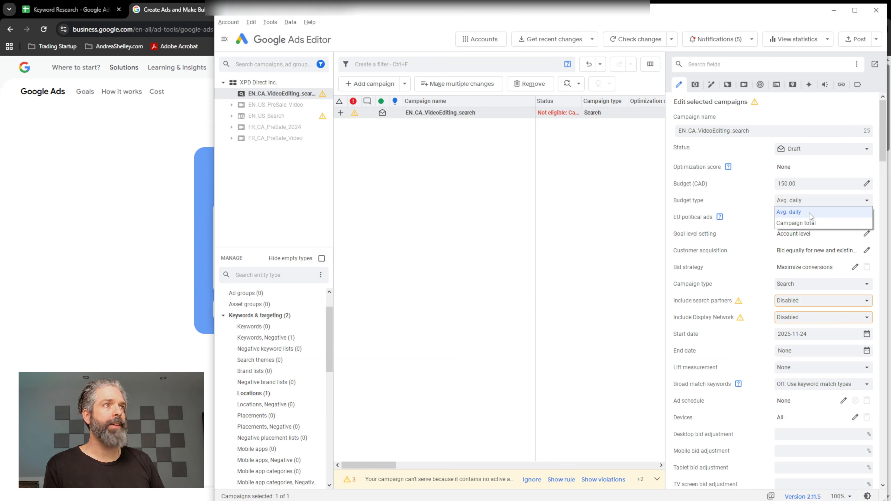
pyautogui.click(767, 207)
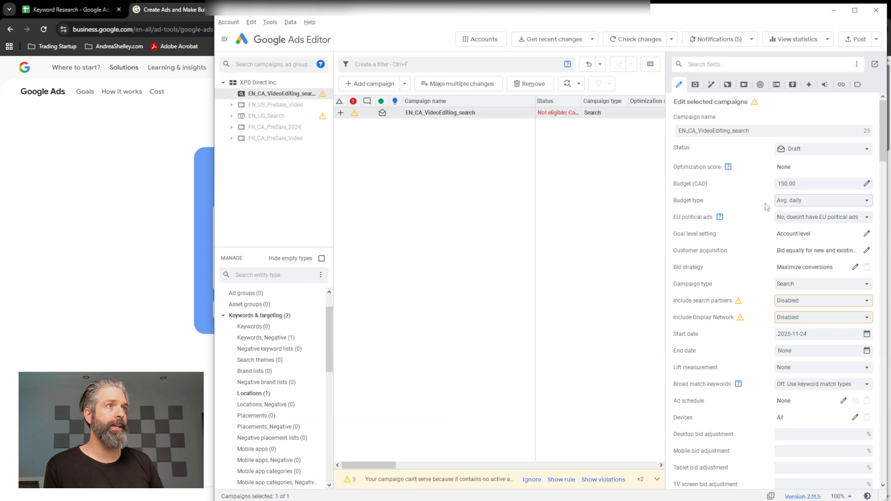
# Look through the campaign's network, date and broad match settings and view the ad schedule, leaving the schedule unset.
pyautogui.scroll(-1, 762, 237)
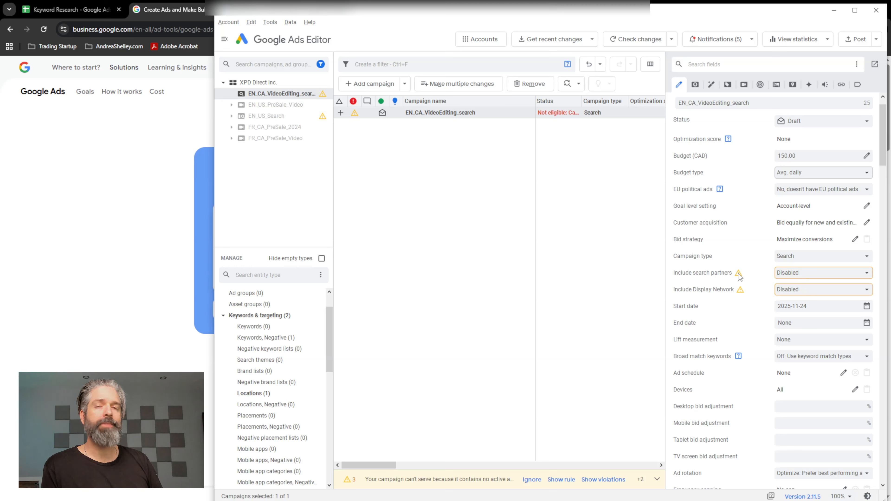
pyautogui.moveTo(740, 276)
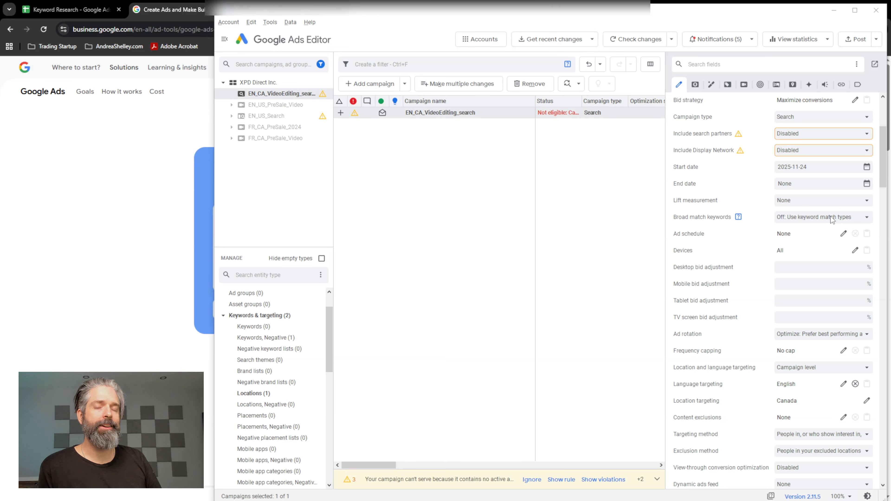
pyautogui.scroll(-1, 726, 271)
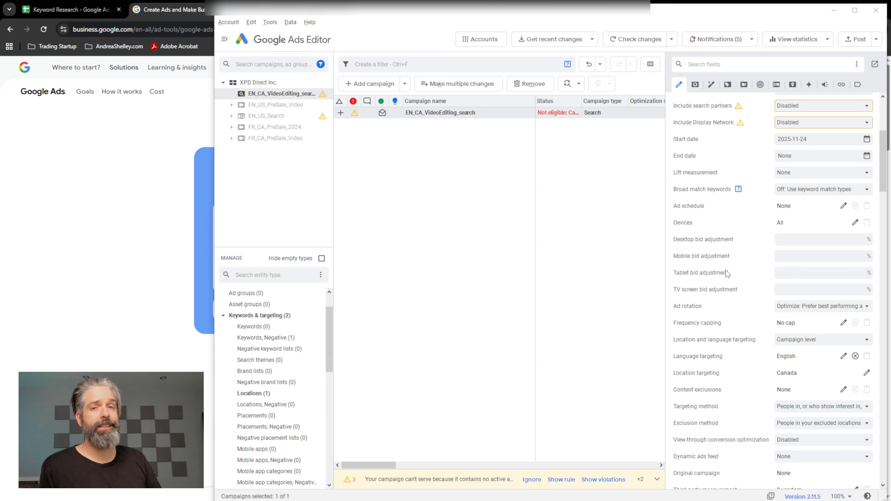
pyautogui.scroll(-1, 726, 270)
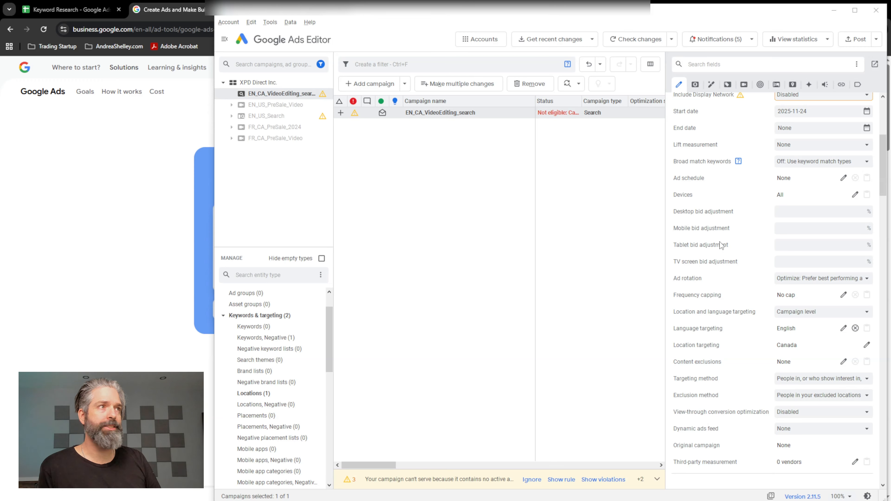
pyautogui.click(843, 179)
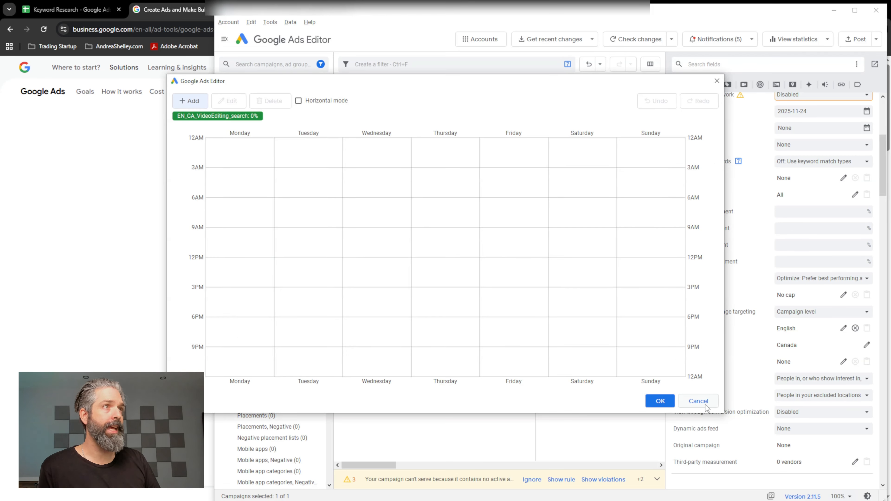
pyautogui.click(698, 401)
# Inspect the options for choosing specific campaign devices and discard the selection.
pyautogui.click(855, 195)
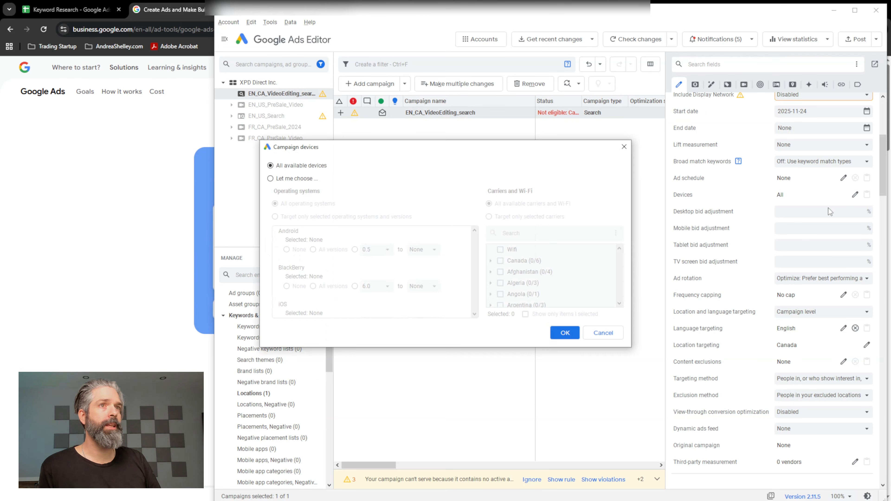
pyautogui.click(276, 180)
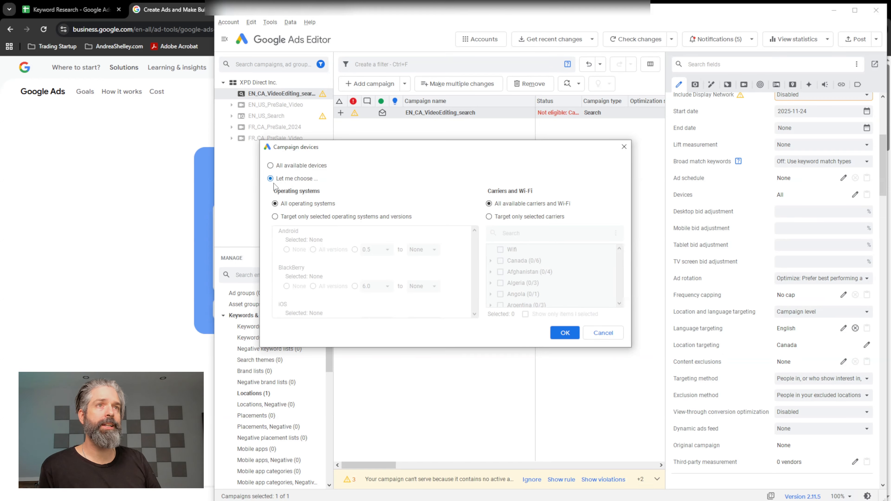
pyautogui.click(600, 337)
# Set the campaign's location targeting method to people in or regularly in your targeted locations.
pyautogui.scroll(-1, 737, 221)
pyautogui.scroll(-1, 736, 221)
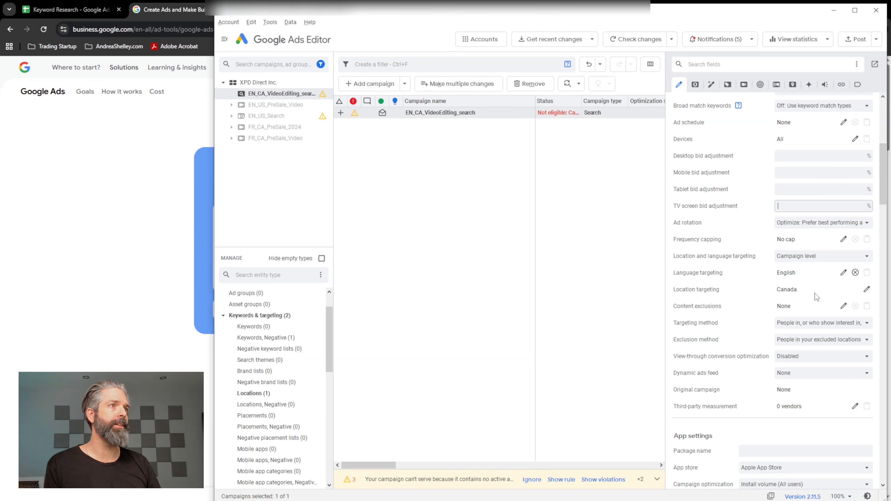
pyautogui.scroll(-2, 730, 273)
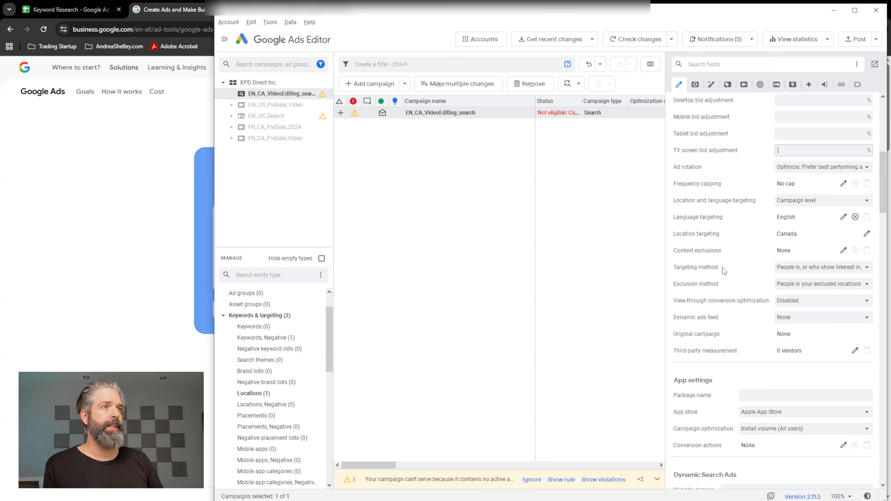
pyautogui.click(825, 274)
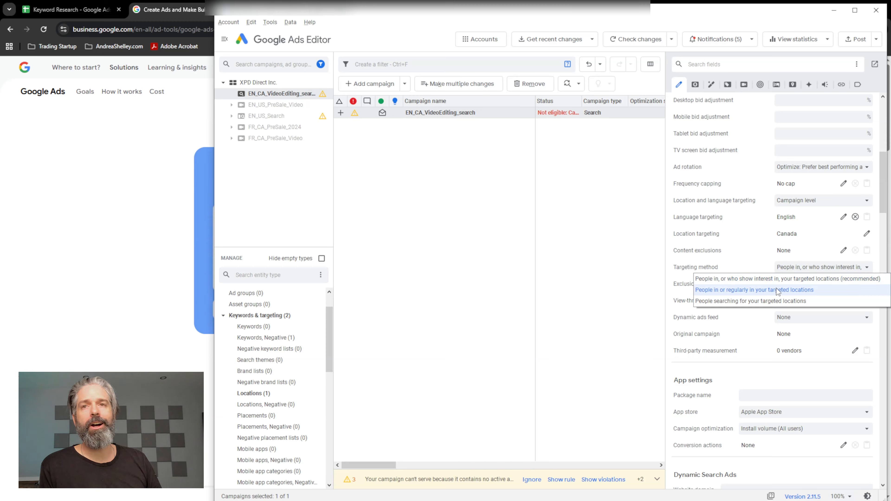
pyautogui.click(778, 292)
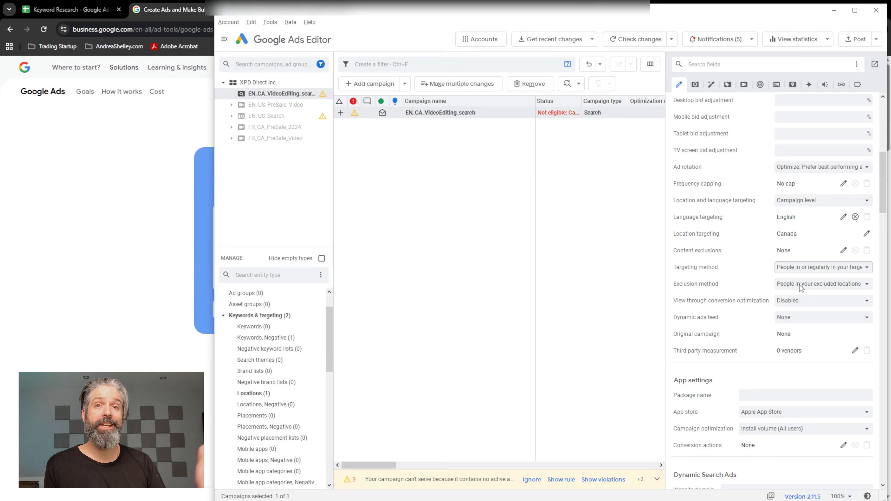
# Start a bulk change for the campaign's ad groups and copy Editors, Agency, Youtube and Tiktok from the Ad Groups / Keywords sheet.
pyautogui.scroll(10, 801, 287)
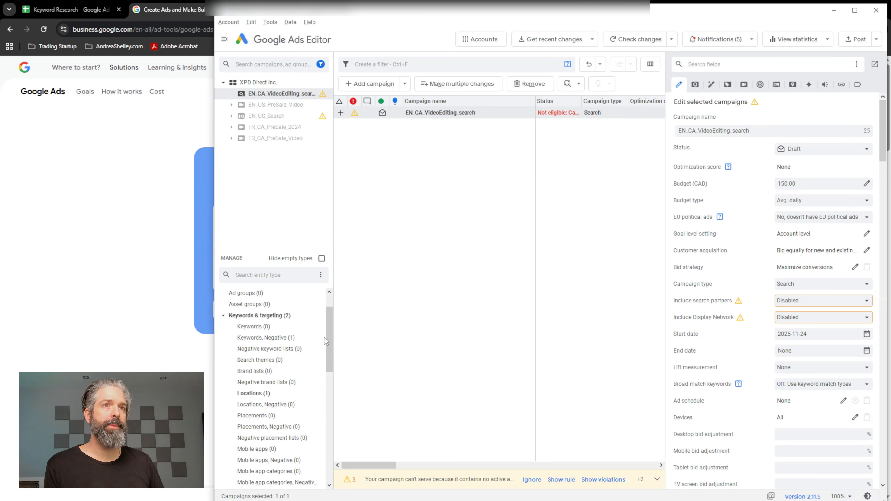
pyautogui.click(254, 297)
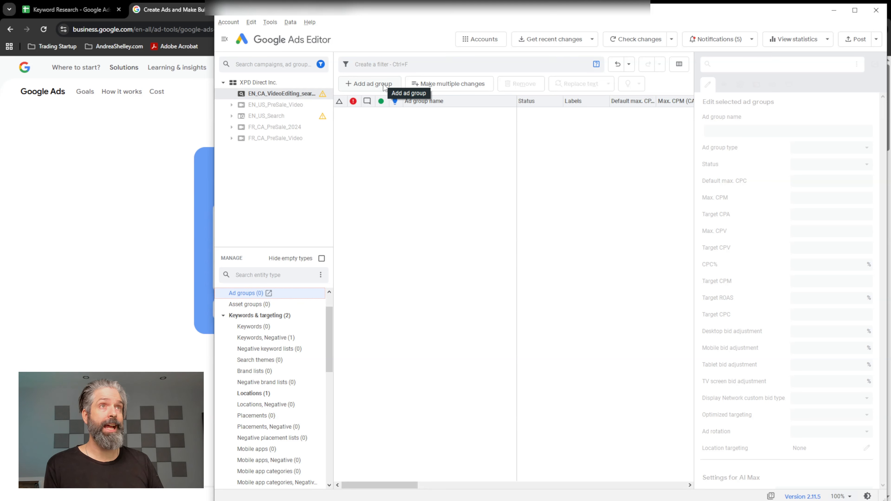
pyautogui.click(438, 85)
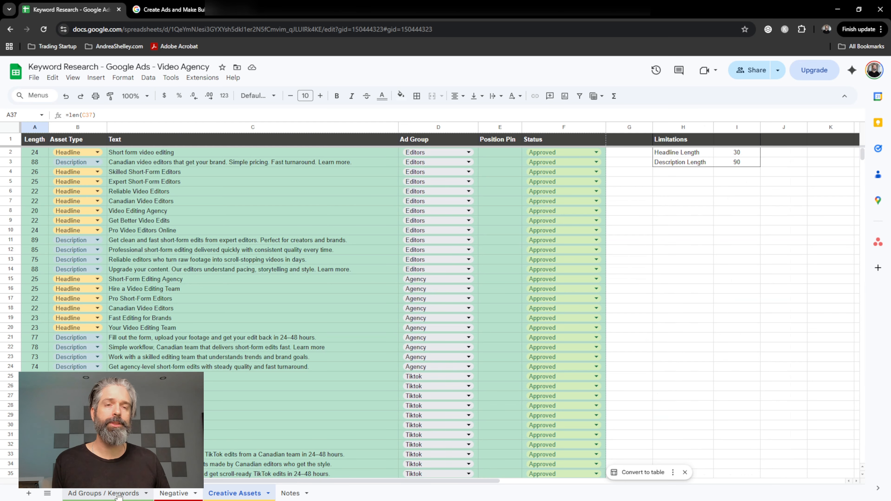
pyautogui.click(119, 494)
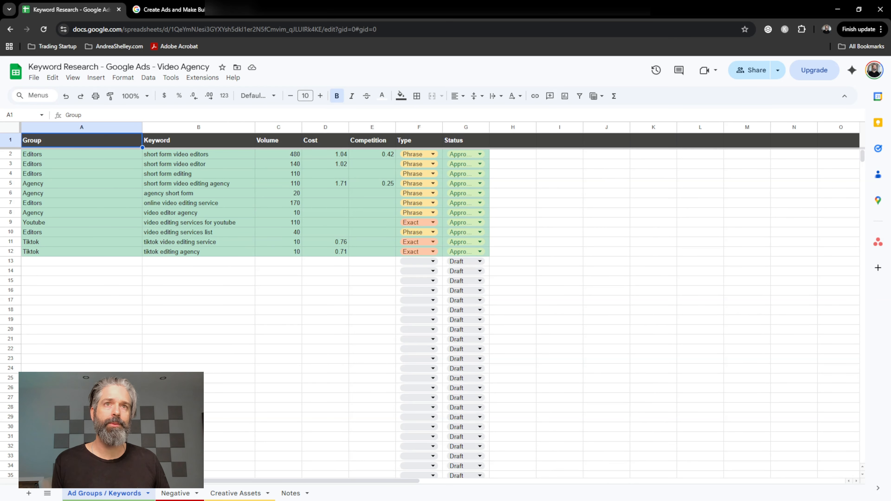
pyautogui.click(44, 155)
pyautogui.keyDown('ctrl'); pyautogui.click(48, 183); pyautogui.keyUp('ctrl')
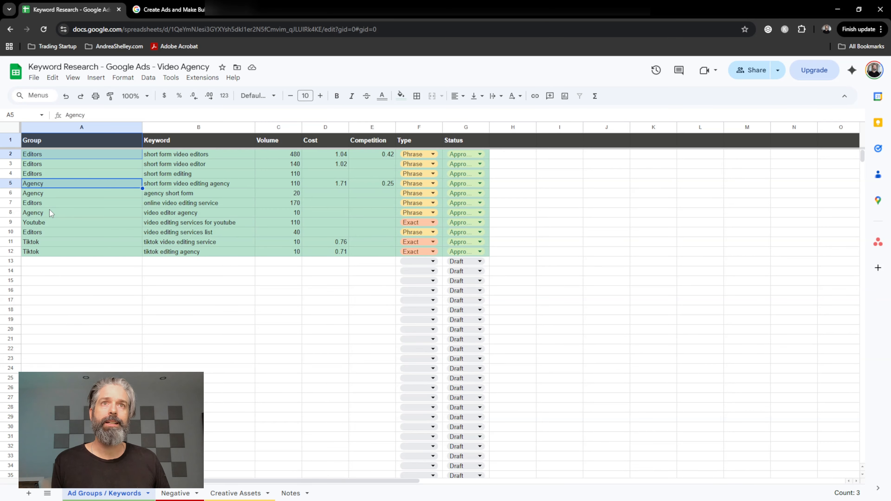
pyautogui.keyDown('ctrl'); pyautogui.click(49, 223); pyautogui.keyUp('ctrl')
pyautogui.keyDown('ctrl'); pyautogui.click(46, 242); pyautogui.keyUp('ctrl')
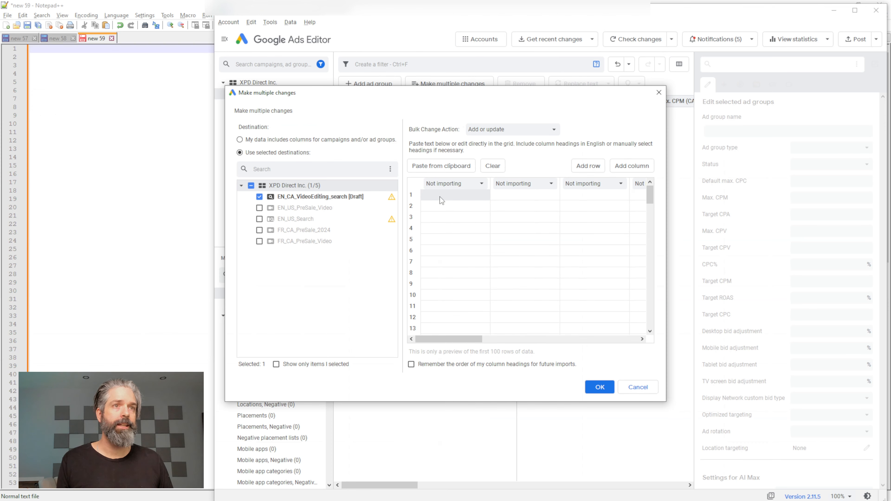
# Paste the four copied names as the Ad Group column for EN_CA_VideoEditing_search and finish the import for review.
pyautogui.write('Editors Agency Youtube Tiktok')
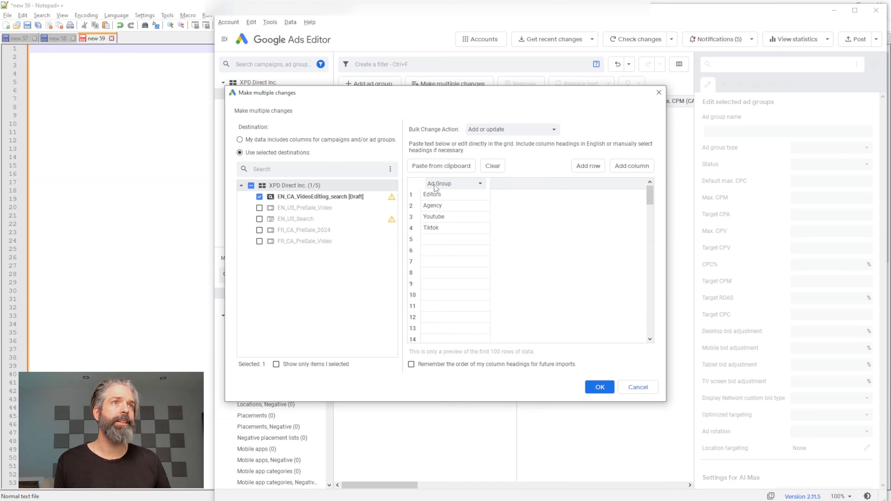
pyautogui.click(459, 186)
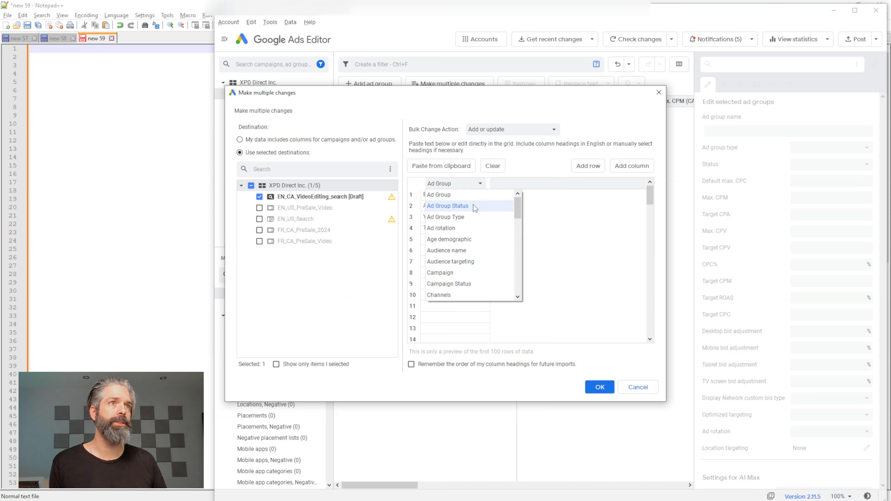
pyautogui.click(473, 194)
pyautogui.click(601, 387)
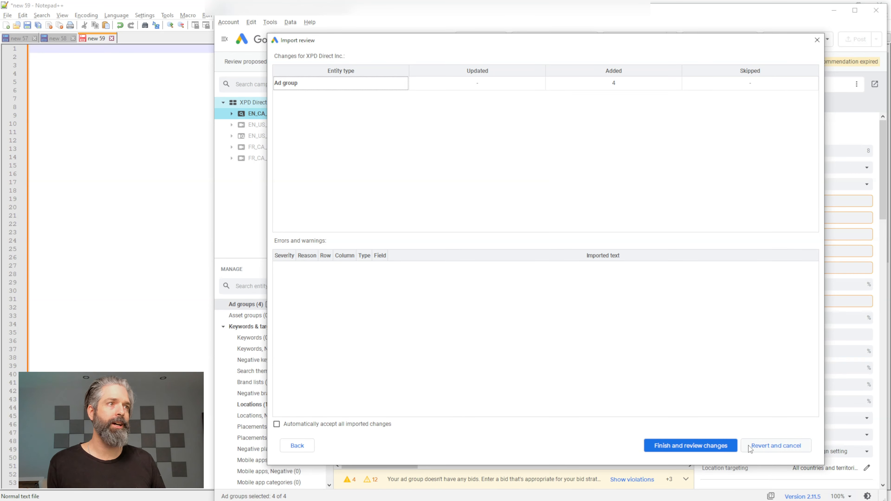
pyautogui.click(690, 446)
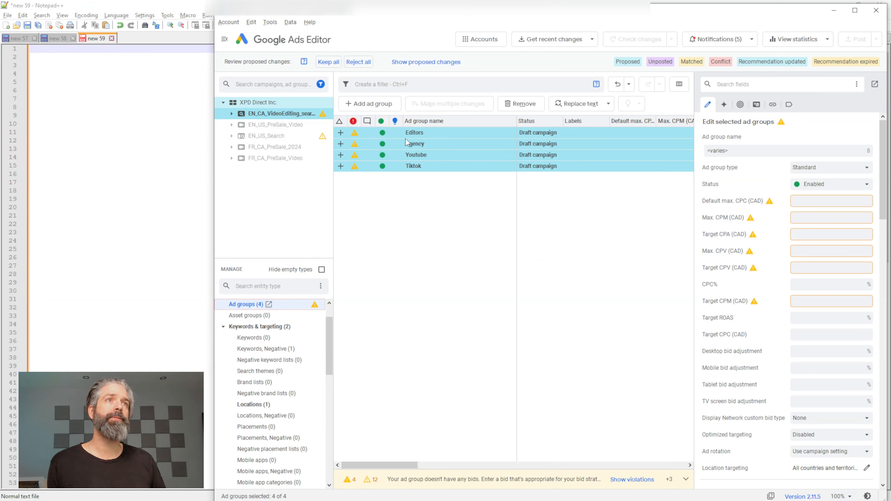
# Set the Editors ad group's default max. CPC to 4.00 CAD and keep all proposed changes.
pyautogui.click(426, 168)
pyautogui.click(426, 168)
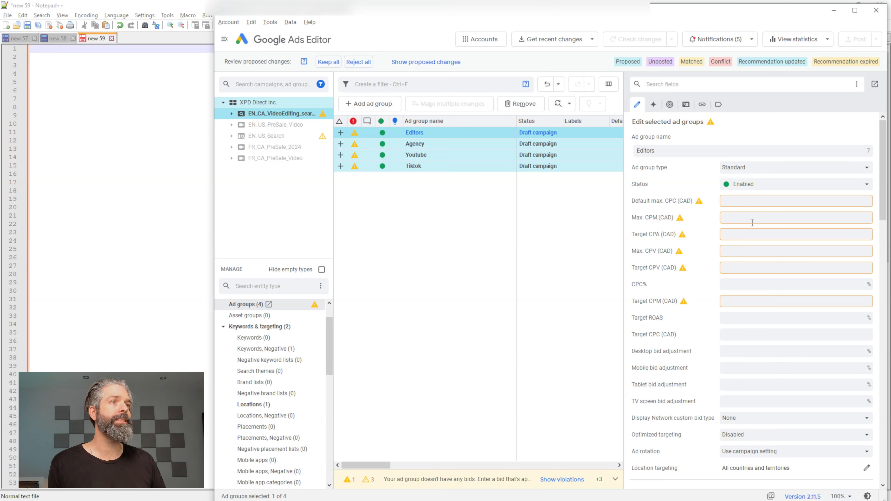
pyautogui.click(749, 198)
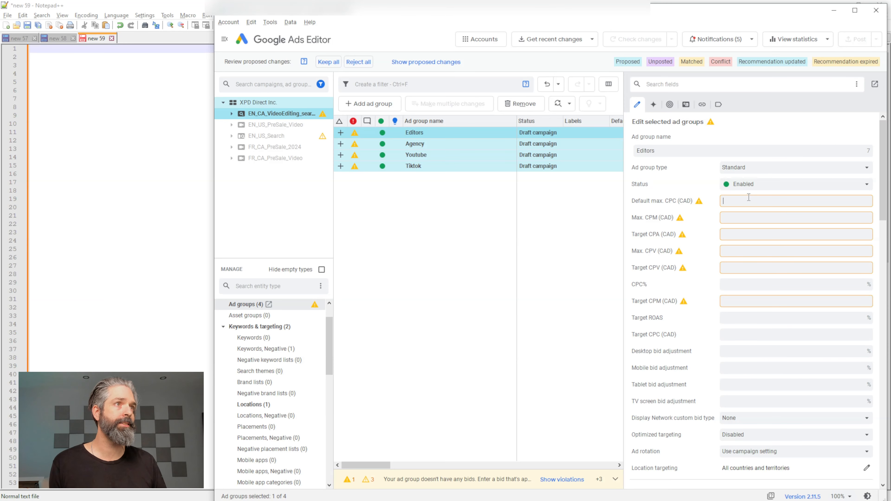
pyautogui.write('4.0')
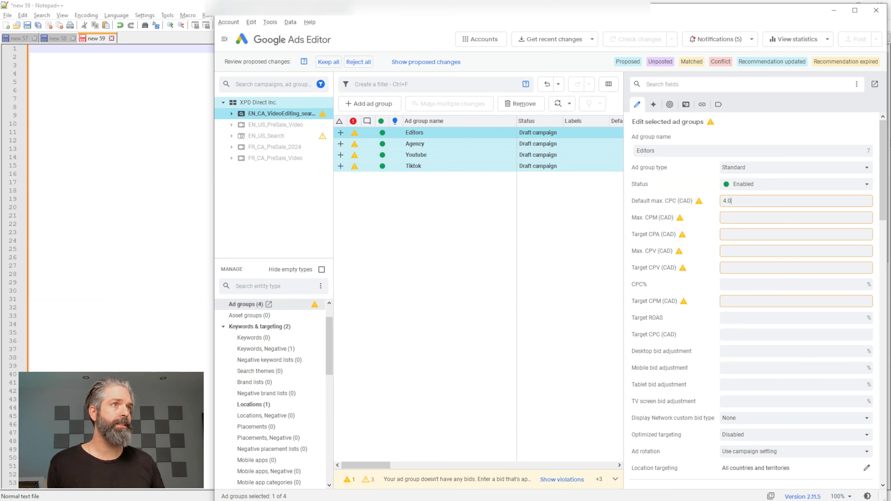
pyautogui.press('Tab')
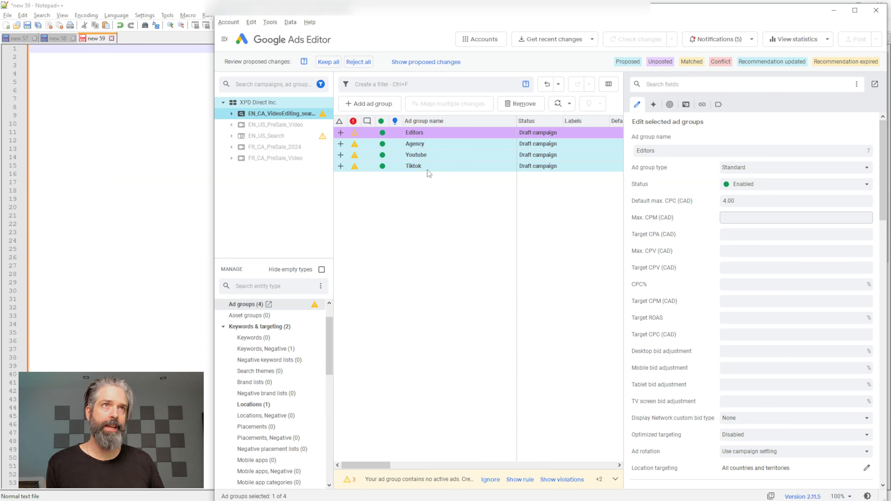
pyautogui.click(326, 63)
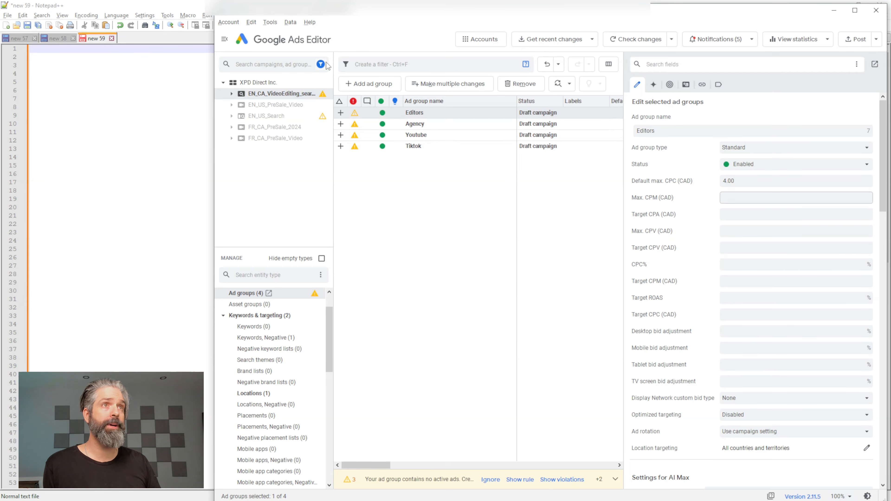
# Change the default max. CPC of the Editors ad group alone to 4.01 CAD.
pyautogui.click(768, 180)
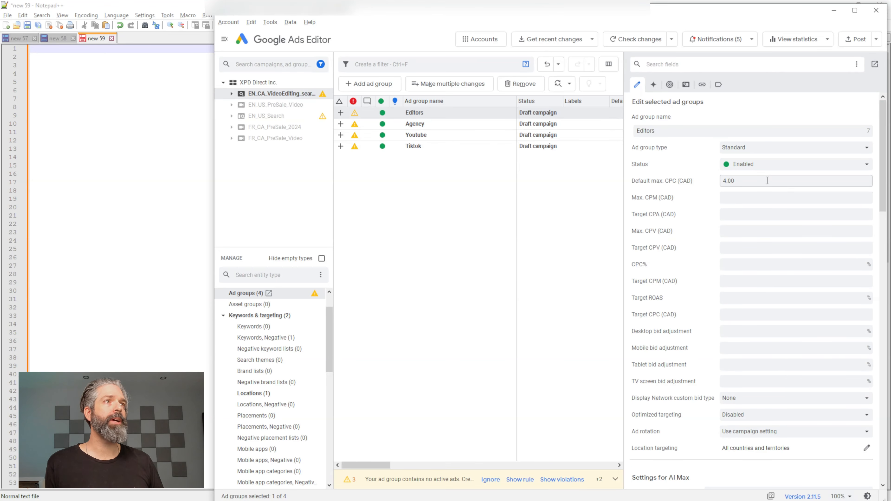
pyautogui.click(434, 124)
pyautogui.click(440, 112)
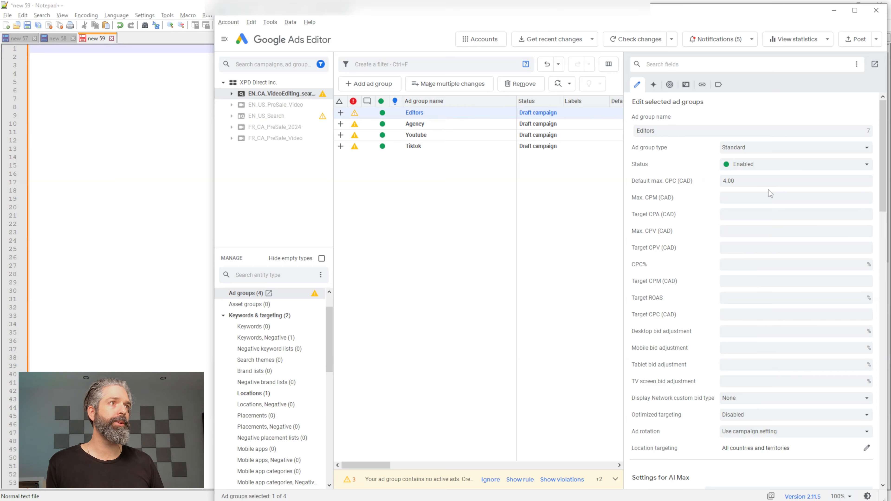
pyautogui.click(761, 180)
pyautogui.press('BackSpace')
pyautogui.write('1')
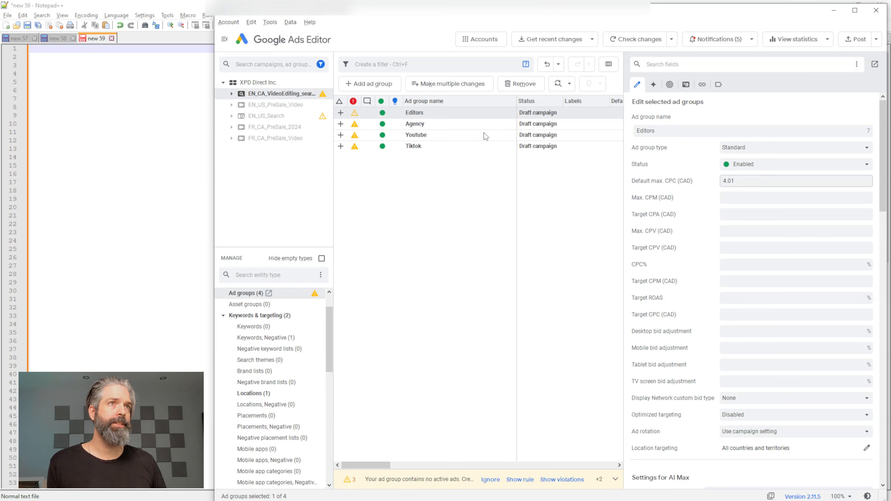
# Set the default max. CPC to 4.01 CAD for all four ad groups together and clear the selection.
pyautogui.keyDown('shift'); pyautogui.click(450, 148); pyautogui.keyUp('shift')
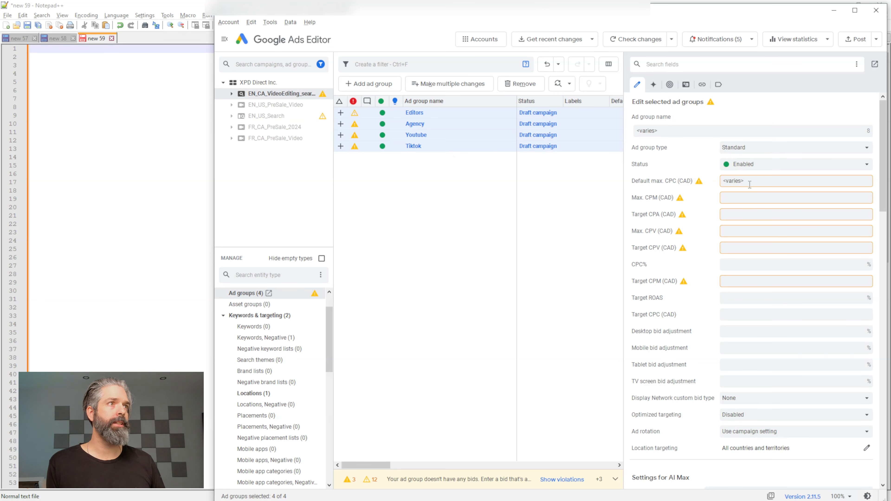
pyautogui.click(762, 181)
pyautogui.write('4.01')
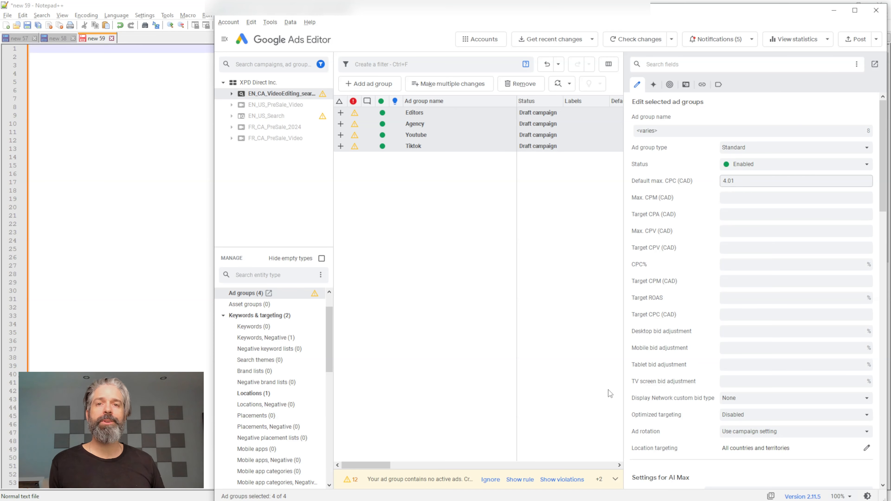
pyautogui.click(436, 240)
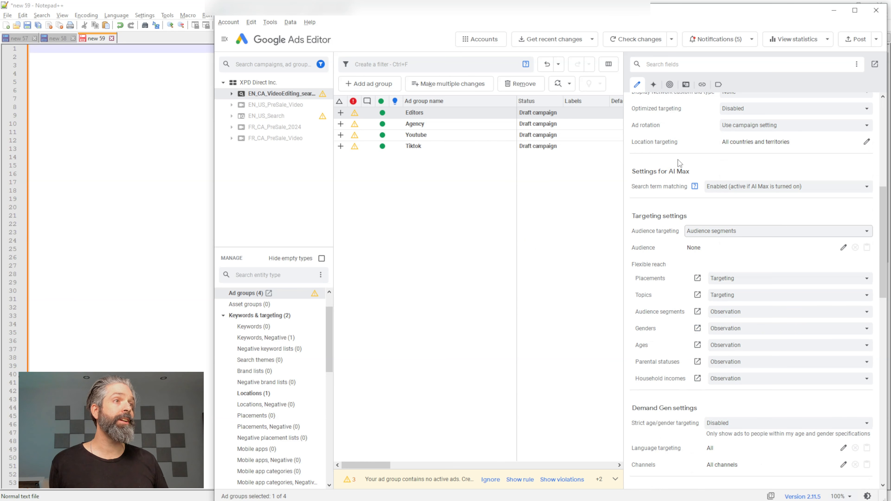
# Look through the Editors ad group's targeting, Demand Gen and URL settings and check the ad group warnings.
pyautogui.scroll(-5, 679, 172)
pyautogui.scroll(3, 690, 187)
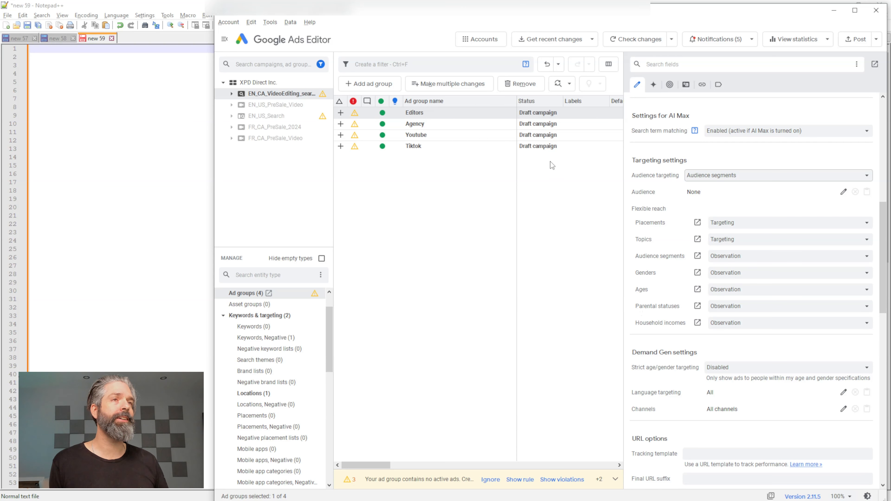
pyautogui.click(419, 115)
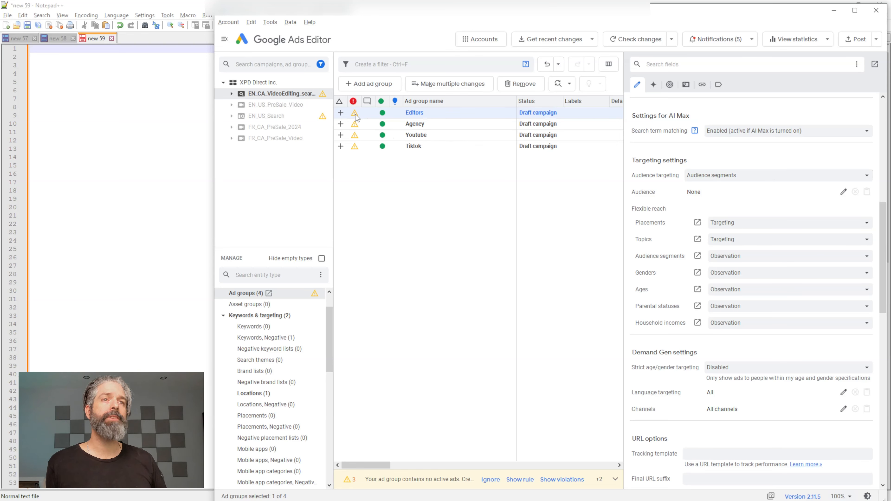
pyautogui.moveTo(355, 132)
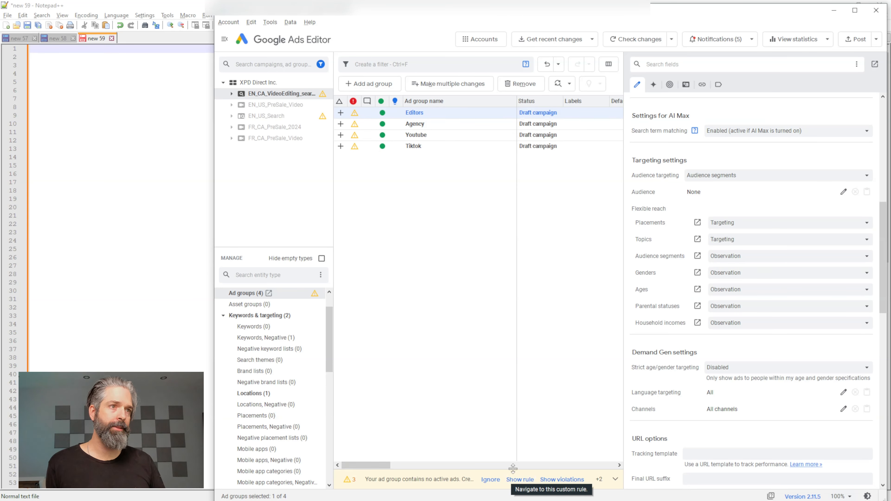
pyautogui.moveTo(514, 471); pyautogui.dragTo(520, 384)
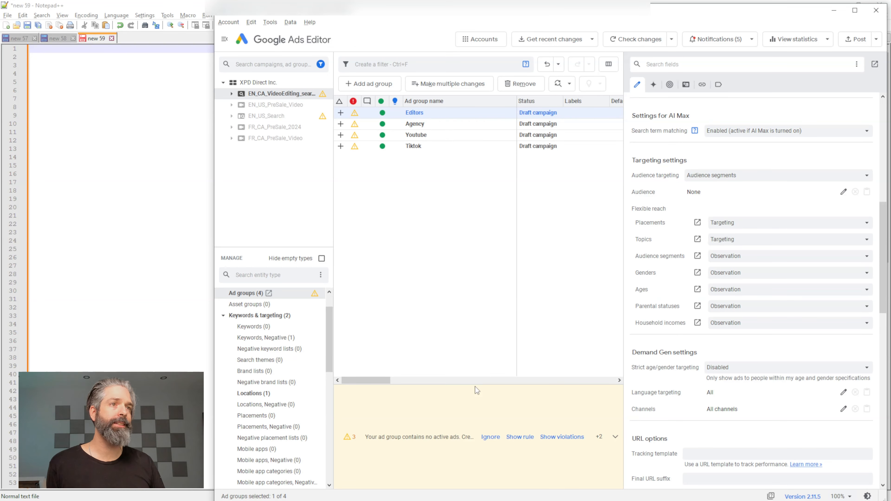
pyautogui.moveTo(476, 385); pyautogui.dragTo(477, 401)
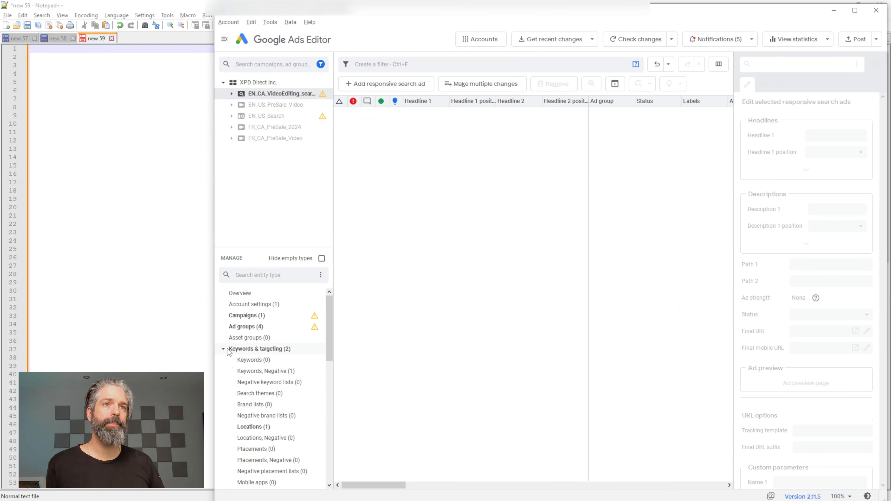
# Add a new responsive search ad to the Agency ad group and widen the ad's editing area.
pyautogui.click(223, 349)
pyautogui.click(223, 360)
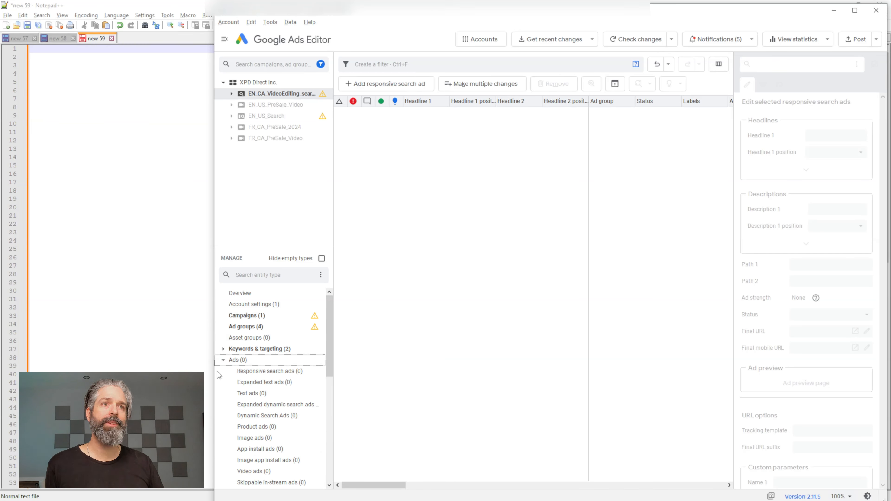
pyautogui.scroll(-1, 287, 387)
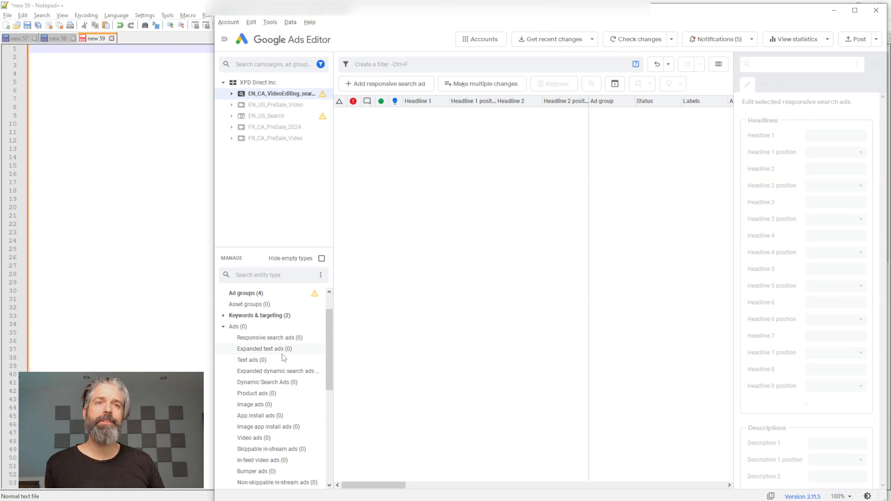
pyautogui.click(273, 339)
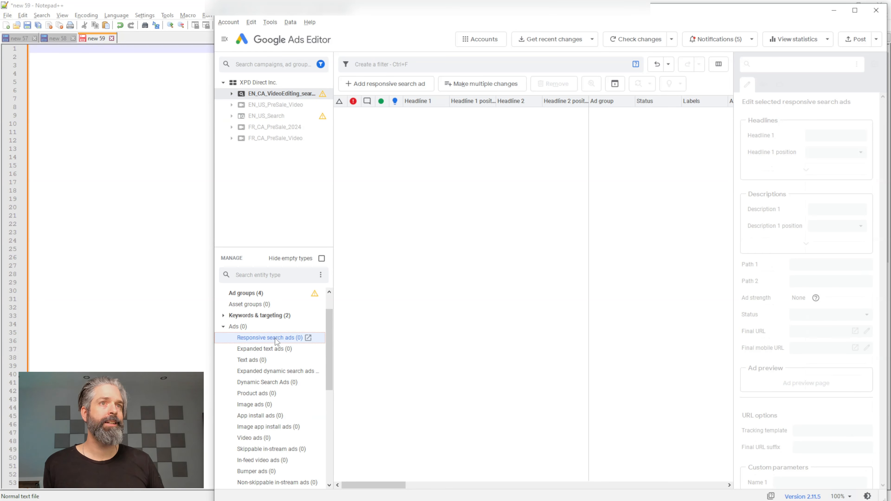
pyautogui.click(390, 84)
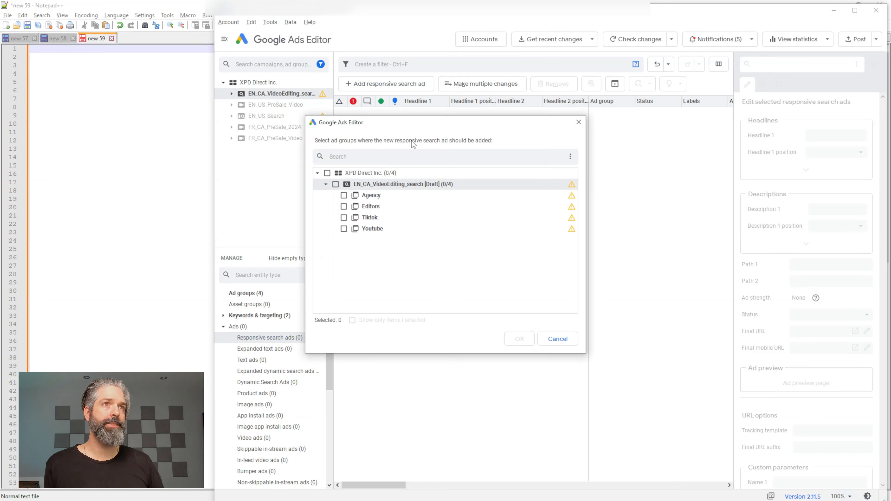
pyautogui.click(344, 195)
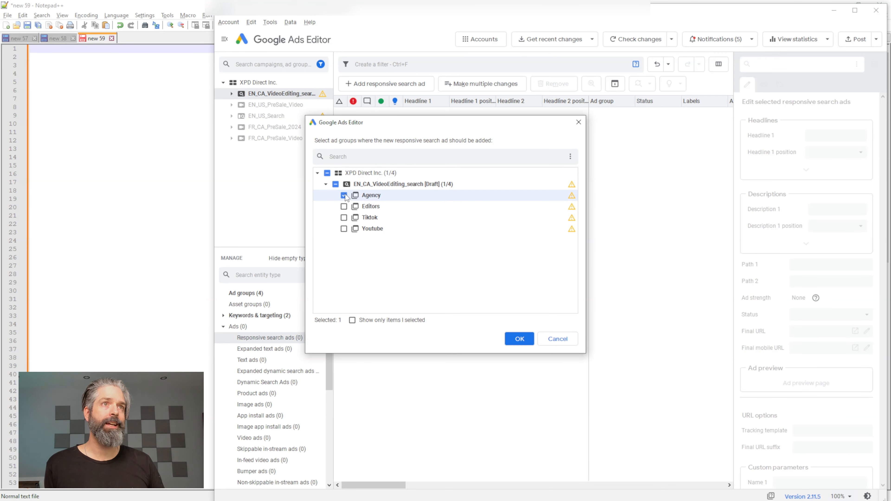
pyautogui.click(519, 339)
pyautogui.moveTo(734, 248); pyautogui.dragTo(578, 266)
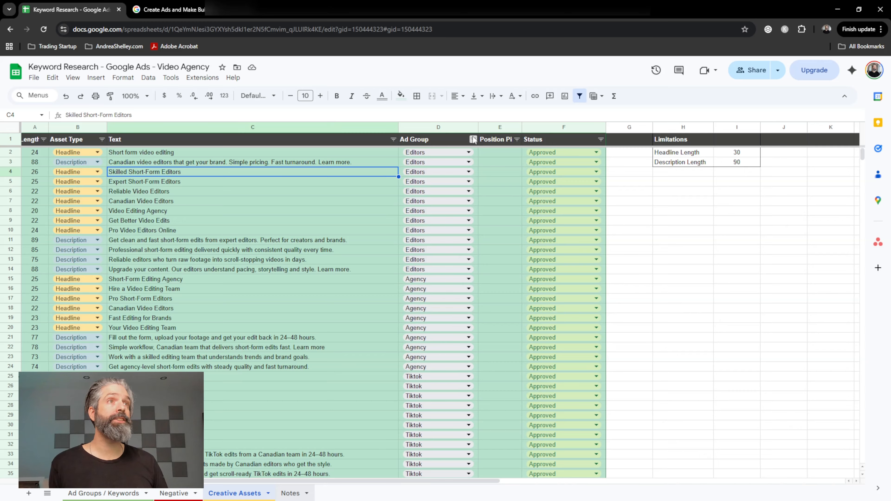
# Filter the Creative Assets sheet to Agency and copy its six headlines, "Short-Form Editing Agency" through "Your Video Editing Team", into the ad's Headlines 1 to 6.
pyautogui.click(473, 139)
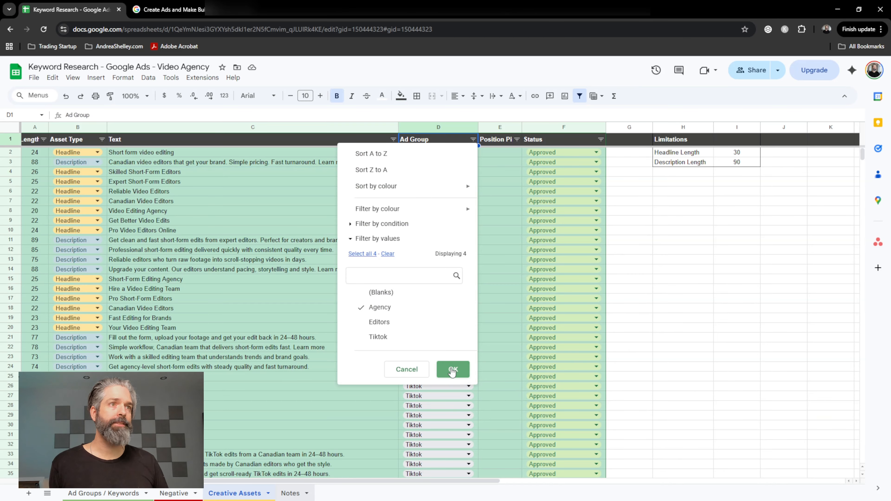
pyautogui.click(453, 369)
pyautogui.click(159, 152)
pyautogui.hotkey('ctrl', 'c')
pyautogui.hotkey('alt', 'Tab')
pyautogui.click(669, 136)
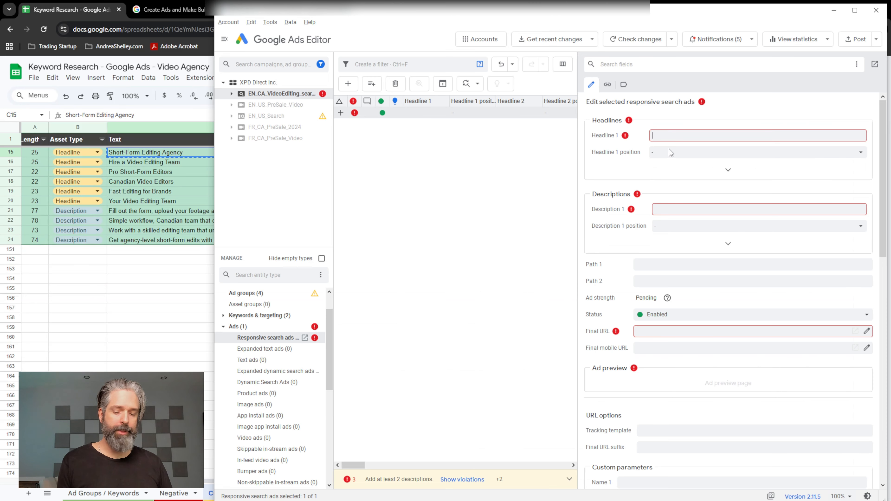
pyautogui.hotkey('ctrl', 'v')
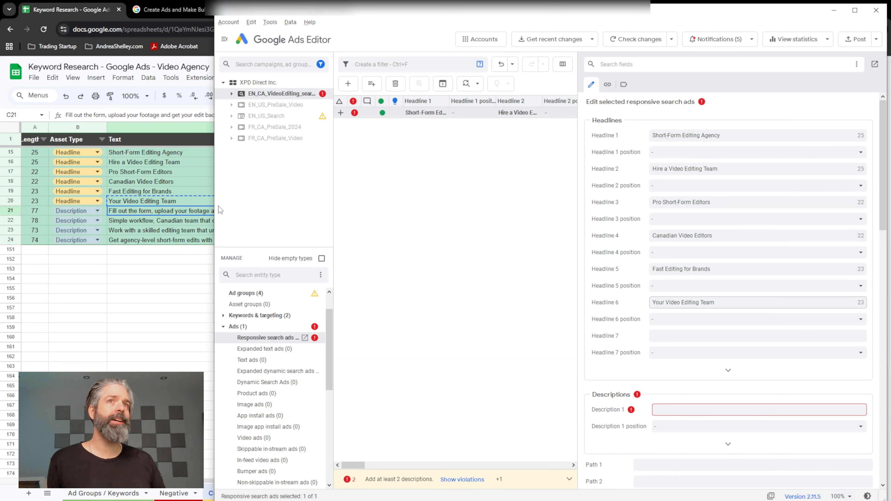
# Copy the four Agency descriptions, from "Fill out the form..." to "Get agency-level short-form edits...", into the ad's Descriptions 1 to 4.
pyautogui.click(130, 208)
pyautogui.hotkey('ctrl', 'c')
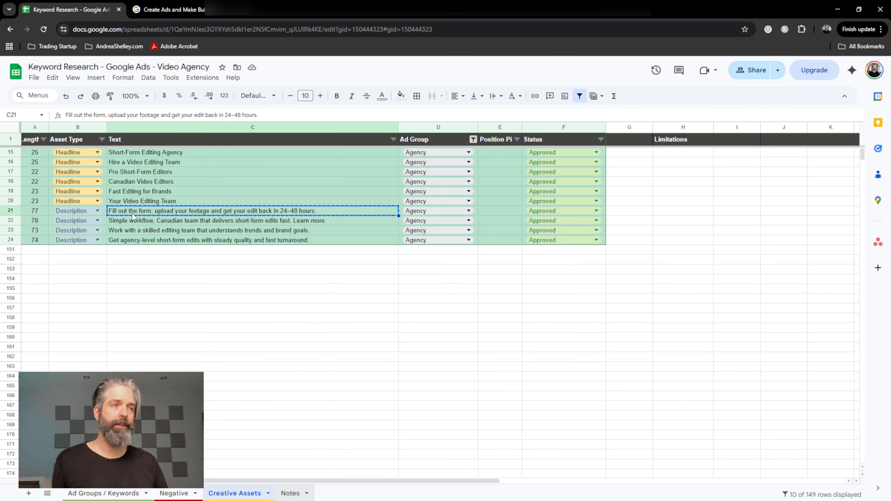
pyautogui.hotkey('alt', 'Tab')
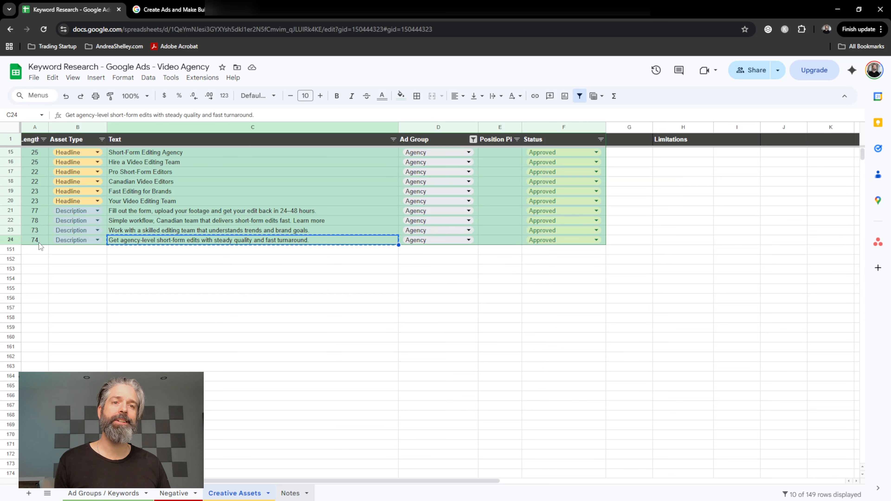
pyautogui.hotkey('alt', 'Tab')
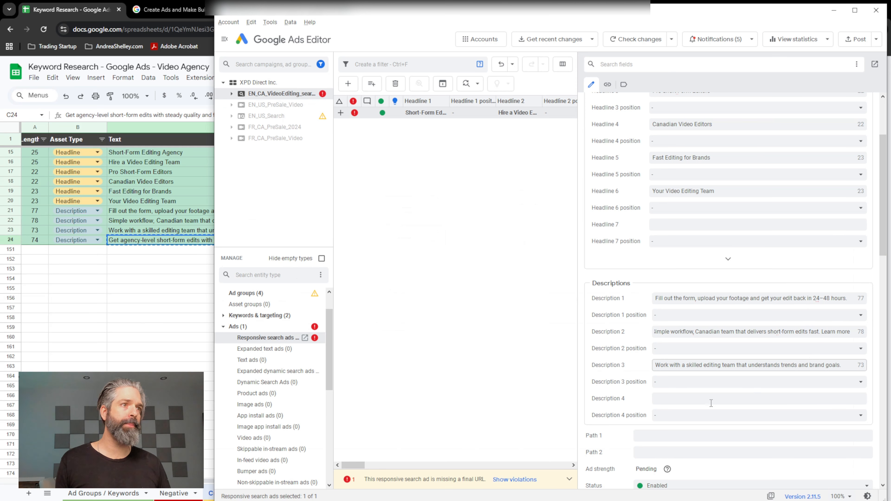
pyautogui.click(705, 400)
pyautogui.hotkey('ctrl', 'v')
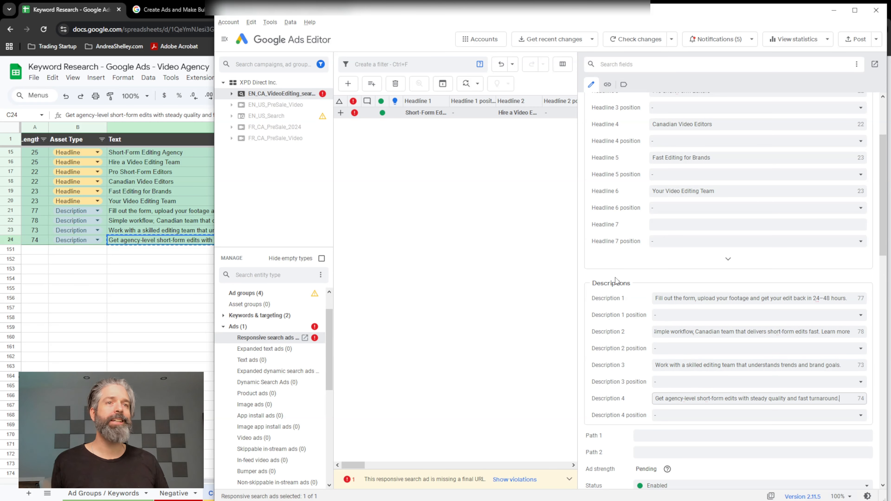
pyautogui.scroll(-5, 615, 280)
pyautogui.click(737, 364)
pyautogui.write('https://xpd.ca')
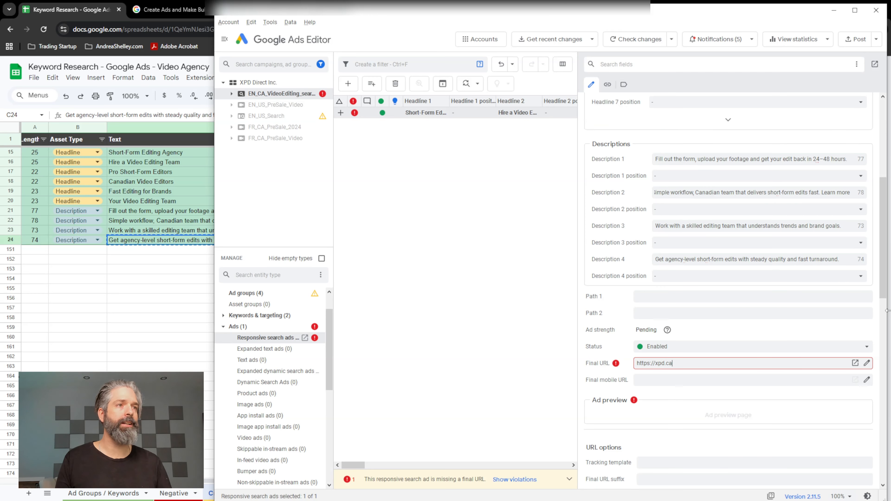
pyautogui.press('Return')
# Hide the empty entity types and select the Agency ad group in the list of ad groups.
pyautogui.scroll(-3, 628, 350)
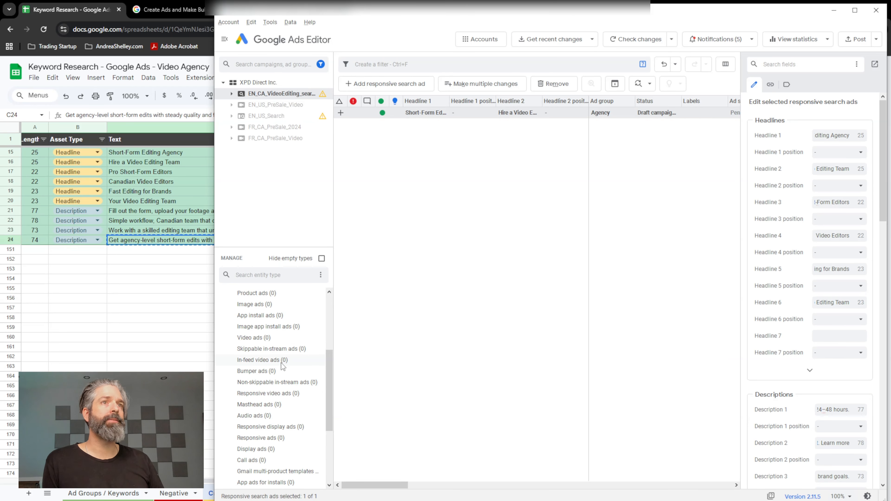
pyautogui.scroll(4, 282, 367)
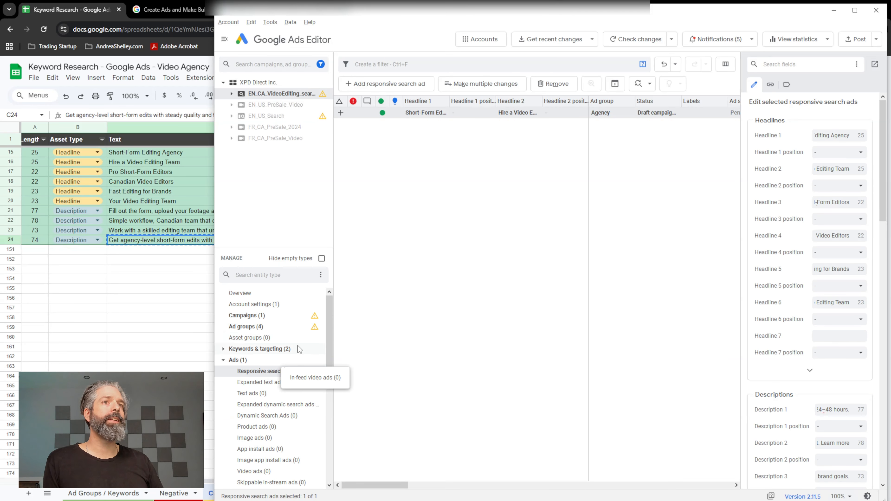
pyautogui.click(322, 259)
pyautogui.click(245, 327)
pyautogui.click(423, 127)
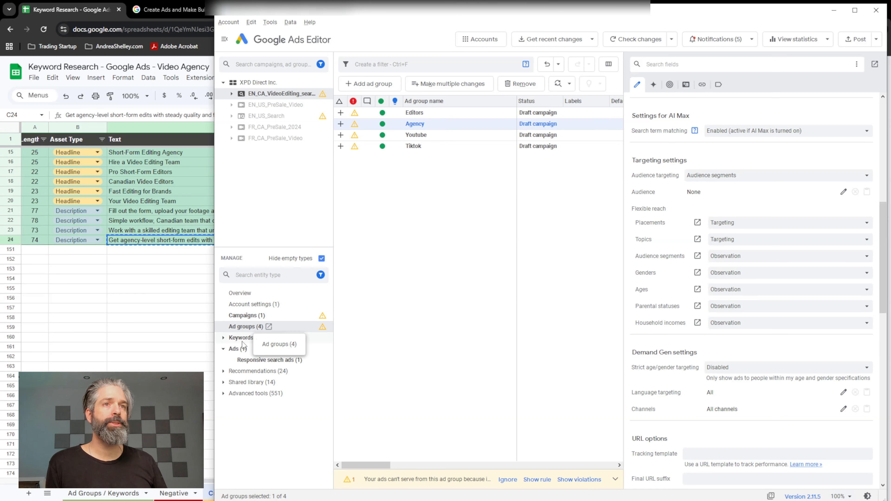
# Check which responsive search ads exist in the Agency ad group, the whole campaign and the Editors ad group.
pyautogui.click(242, 360)
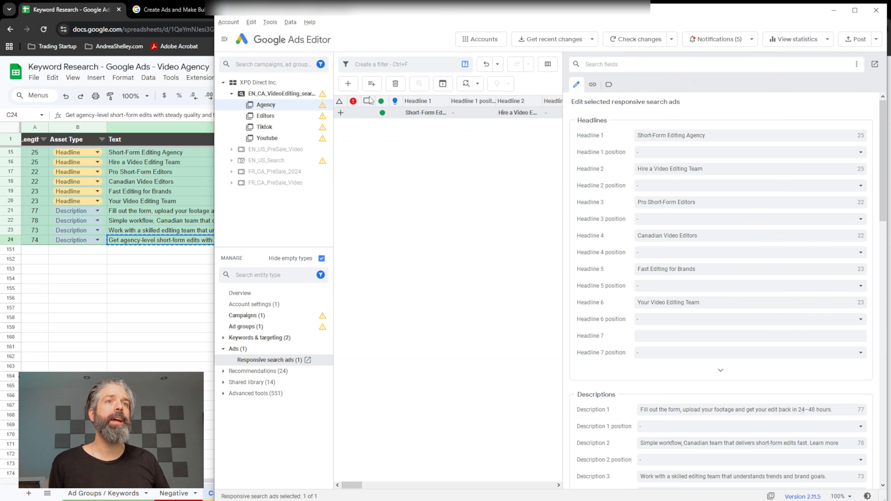
pyautogui.moveTo(563, 199); pyautogui.dragTo(643, 199)
pyautogui.click(281, 94)
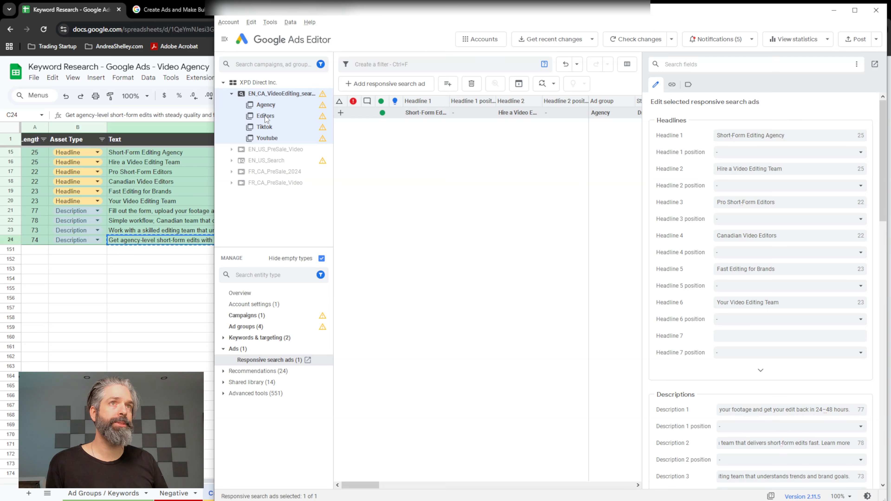
pyautogui.click(266, 117)
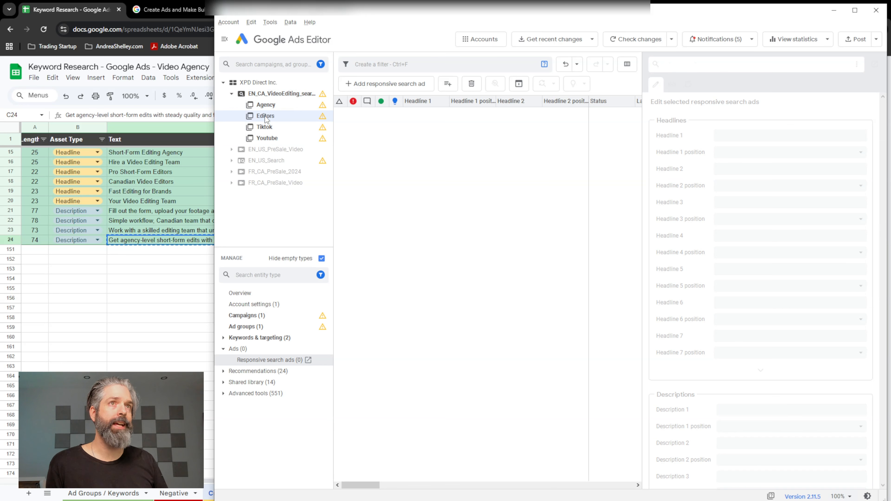
pyautogui.click(234, 97)
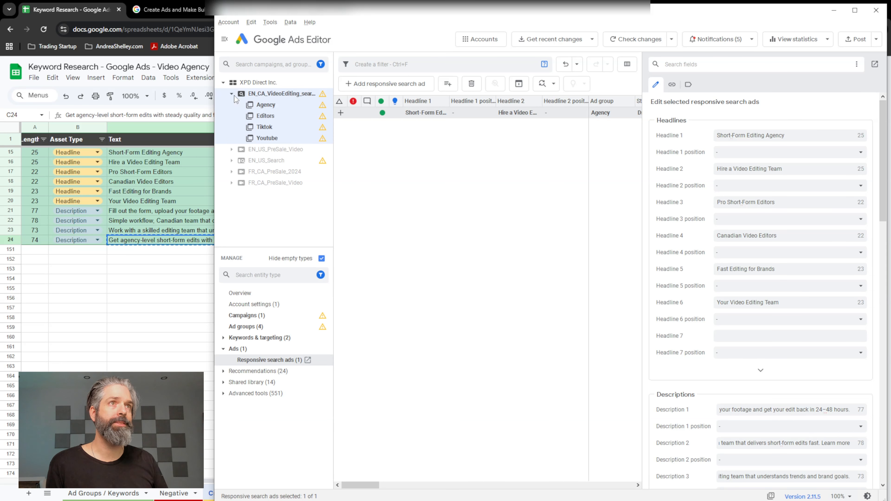
# Add a responsive search ad to the Editors ad group with six Editors headlines from the sheet, "Short form video editing" through "Pro Video Editors Online".
pyautogui.click(386, 84)
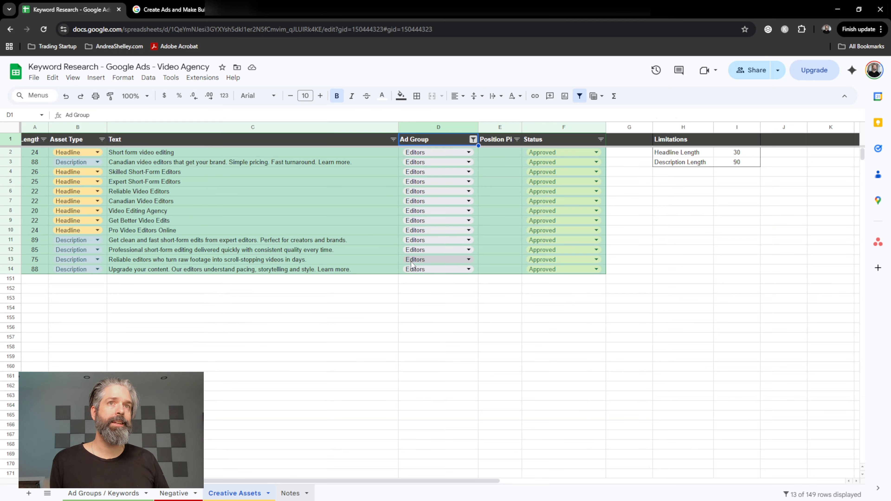
pyautogui.hotkey('alt', 'Tab')
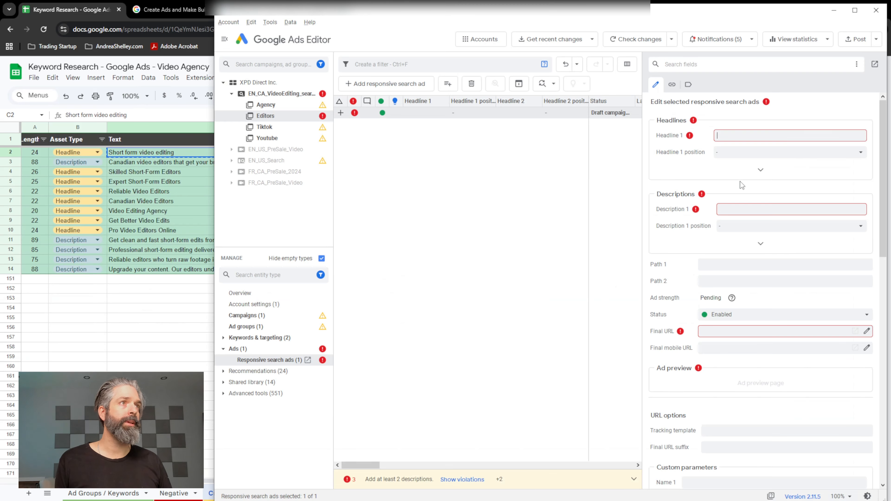
pyautogui.hotkey('ctrl', 'v')
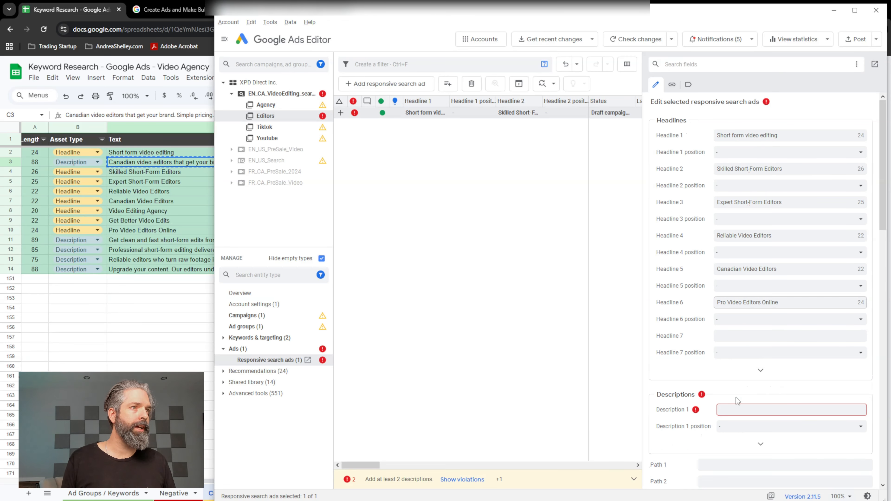
# Fill Descriptions 1 and 2 with the sheet's "Canadian video editors that get your brand..." and "Get clean and fast short-form edits..." texts.
pyautogui.click(753, 411)
pyautogui.hotkey('ctrl', 'v')
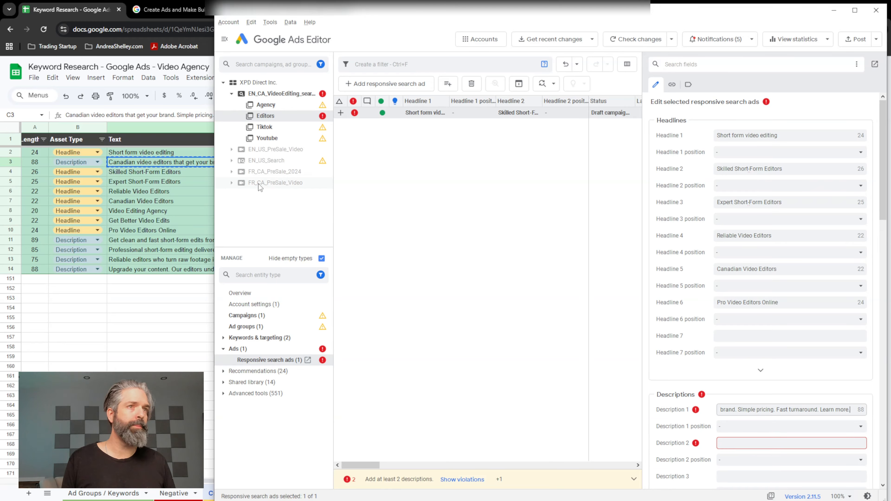
pyautogui.click(145, 240)
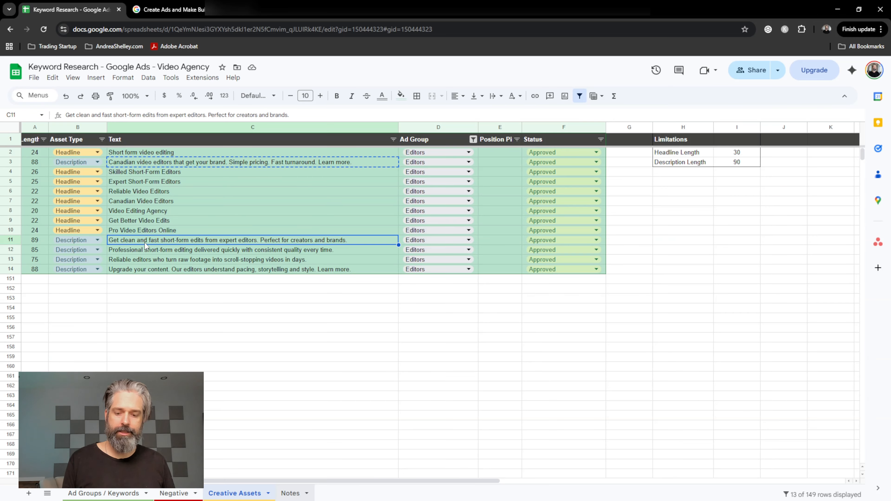
pyautogui.hotkey('ctrl', 'c')
pyautogui.hotkey('alt', 'Tab')
pyautogui.click(754, 443)
pyautogui.hotkey('ctrl', 'v')
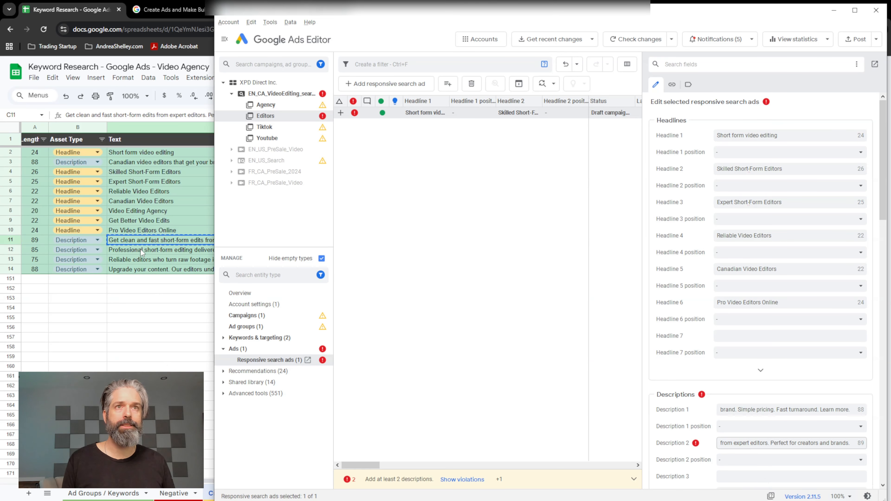
# Fill Descriptions 3 and 4 with the sheet's "Reliable editors who turn raw footage..." and "Upgrade your content..." texts.
pyautogui.click(139, 259)
pyautogui.hotkey('ctrl', 'c')
pyautogui.hotkey('alt', 'Tab')
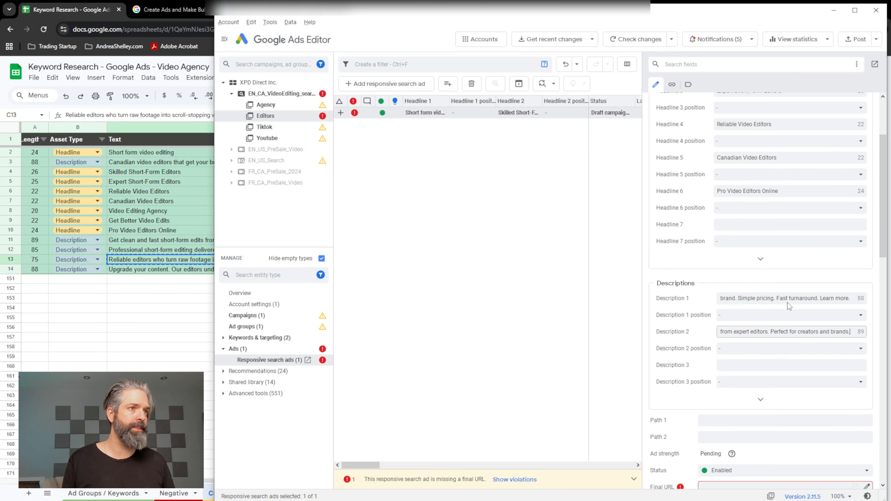
pyautogui.click(772, 344)
pyautogui.hotkey('ctrl', 'v')
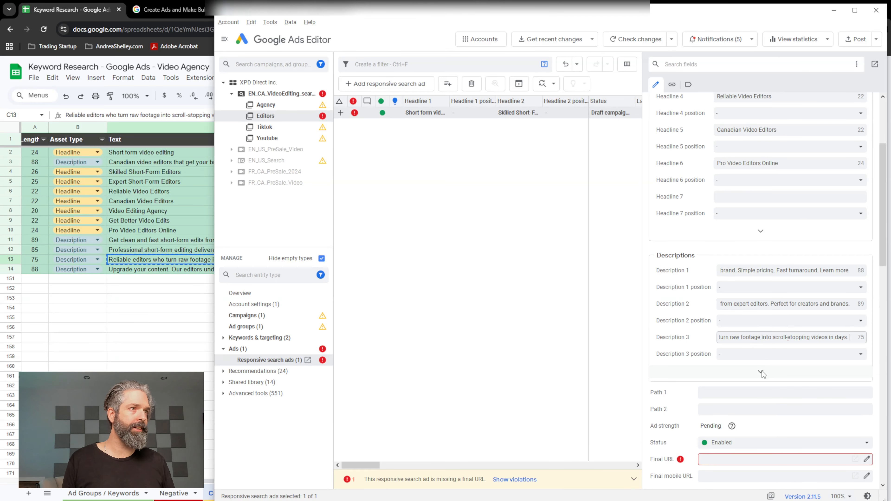
pyautogui.hotkey('alt', 'Tab')
pyautogui.click(135, 273)
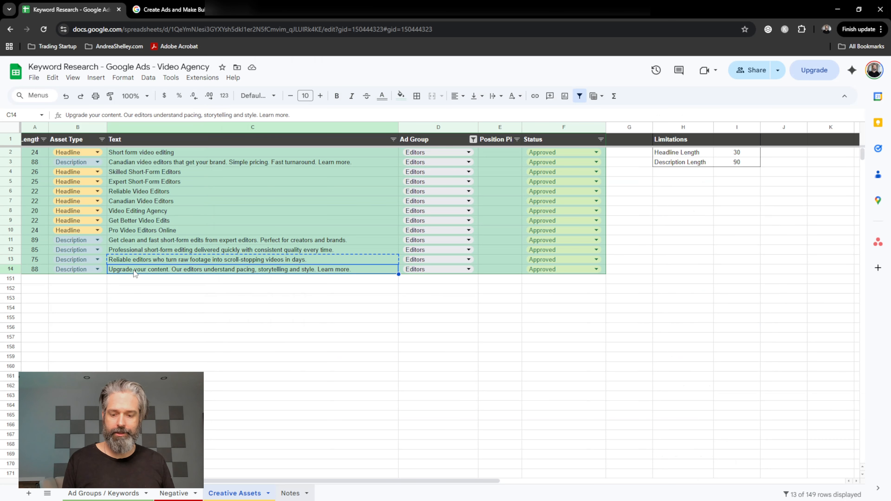
pyautogui.hotkey('ctrl', 'c')
pyautogui.hotkey('alt', 'Tab')
pyautogui.click(740, 371)
pyautogui.hotkey('ctrl', 'v')
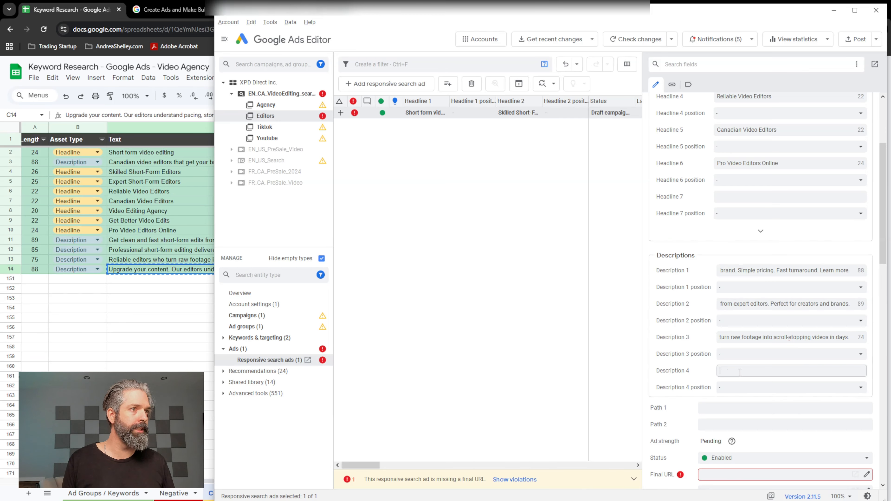
pyautogui.scroll(-3, 687, 323)
pyautogui.click(703, 337)
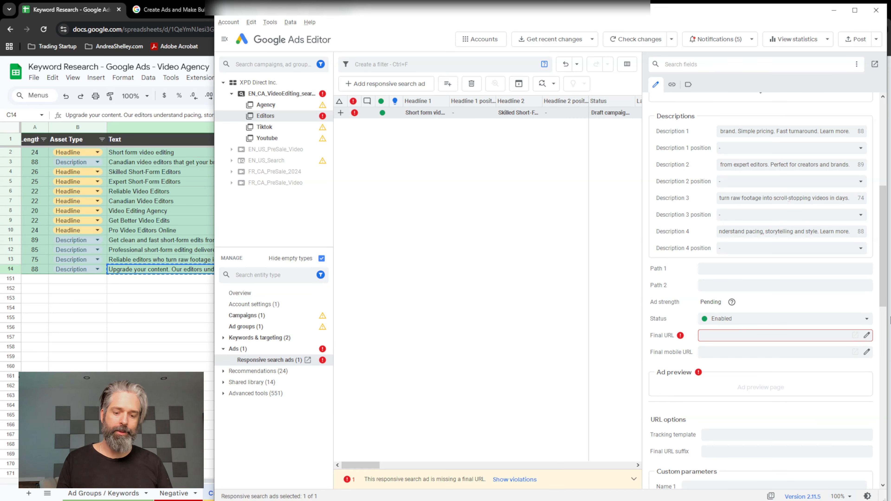
pyautogui.write('http')
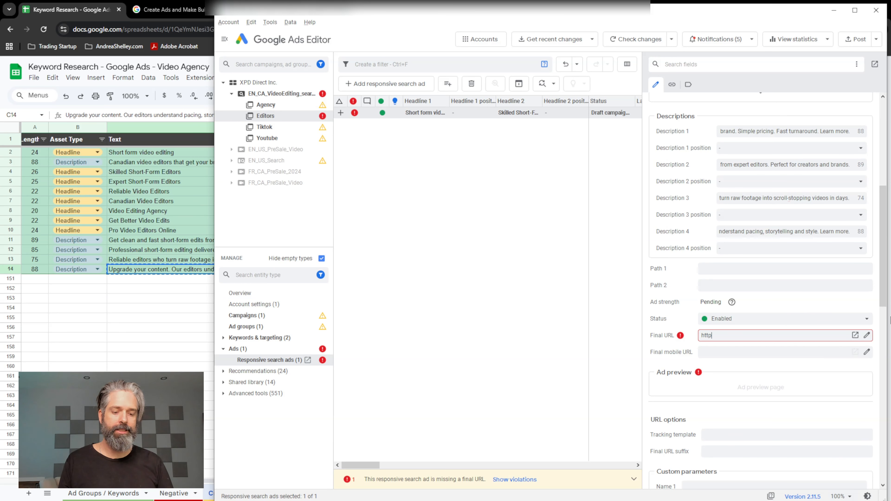
pyautogui.write('s://')
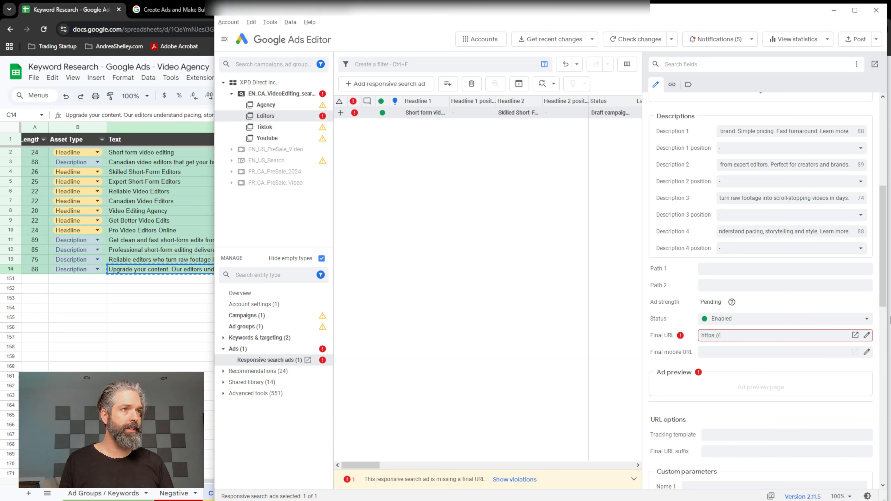
pyautogui.write('xpd.ca')
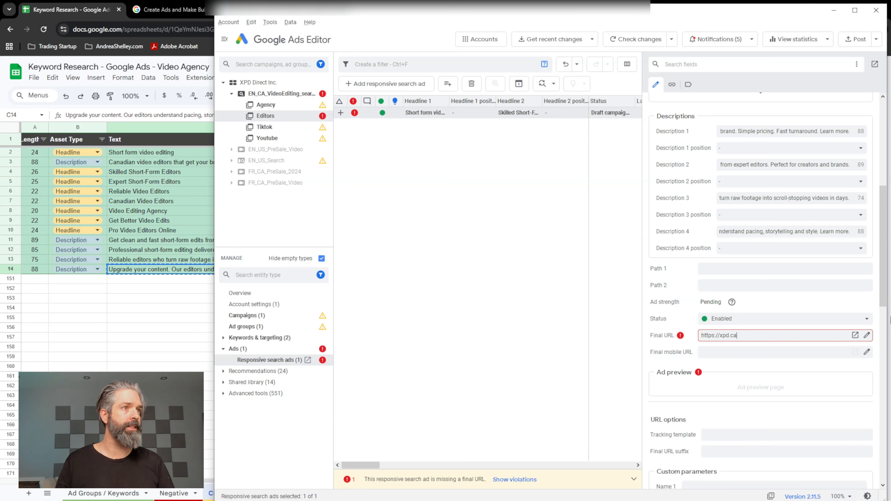
# Remove the Tiktok and Youtube ad groups from the EN_CA_VideoEditing_search campaign.
pyautogui.click(284, 138)
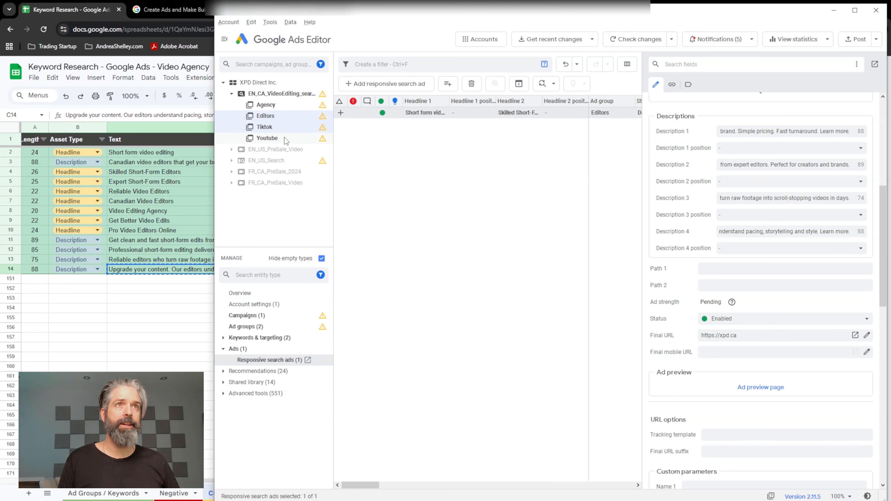
pyautogui.keyDown('shift'); pyautogui.click(285, 129); pyautogui.keyUp('shift')
pyautogui.rightClick(284, 129)
pyautogui.click(311, 217)
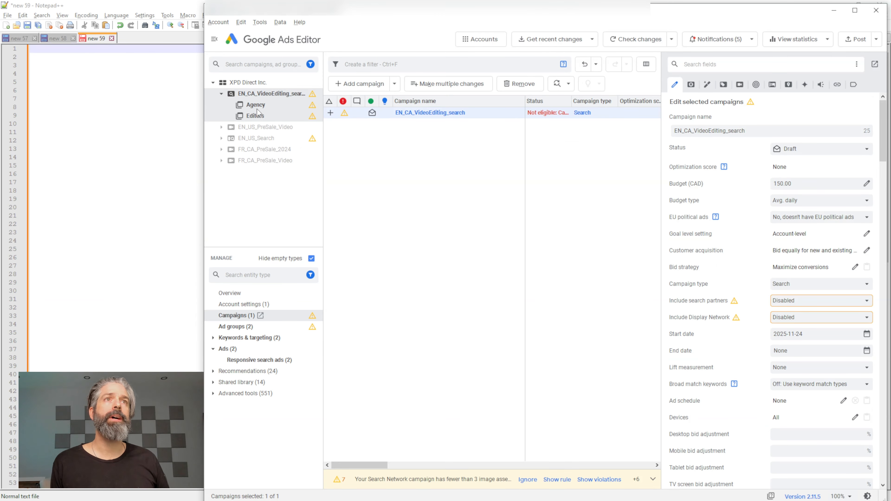
# Select the Agency ad group, show empty entity types and open its Keywords list.
pyautogui.click(257, 109)
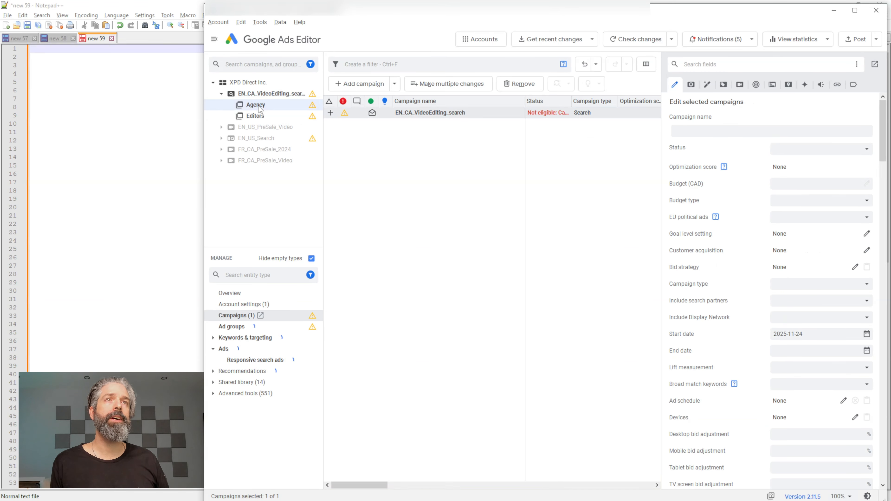
pyautogui.click(256, 116)
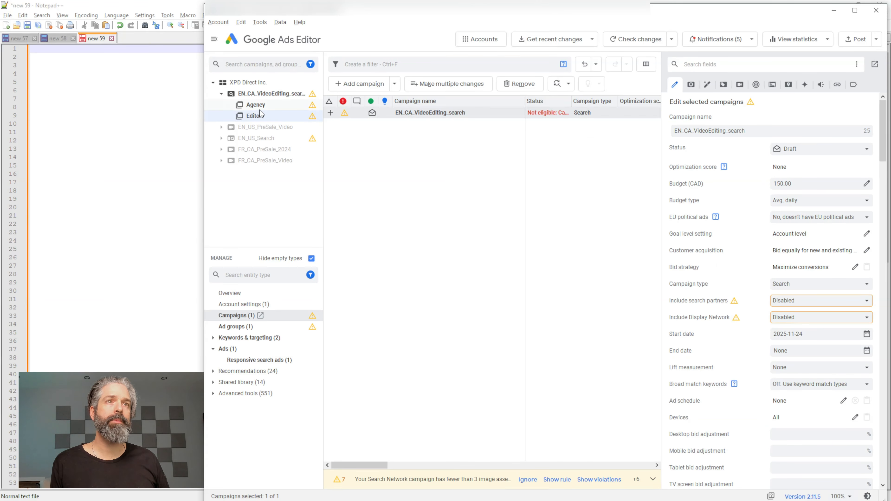
pyautogui.click(259, 106)
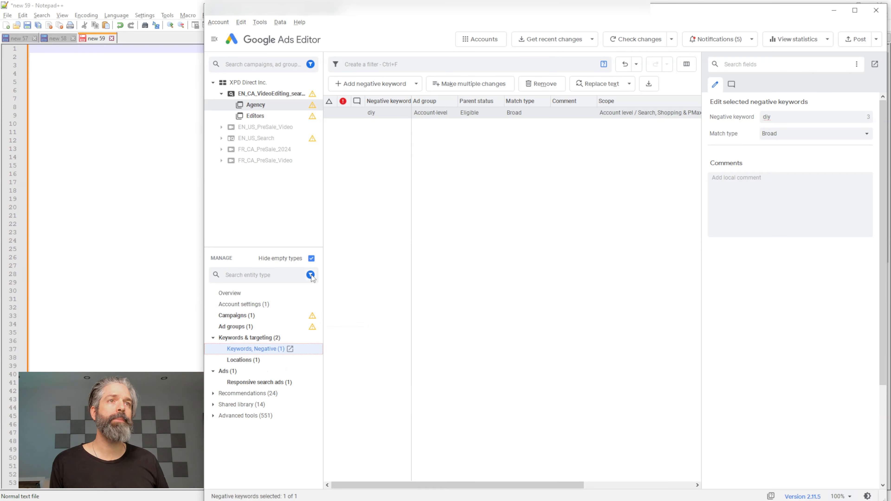
pyautogui.click(311, 259)
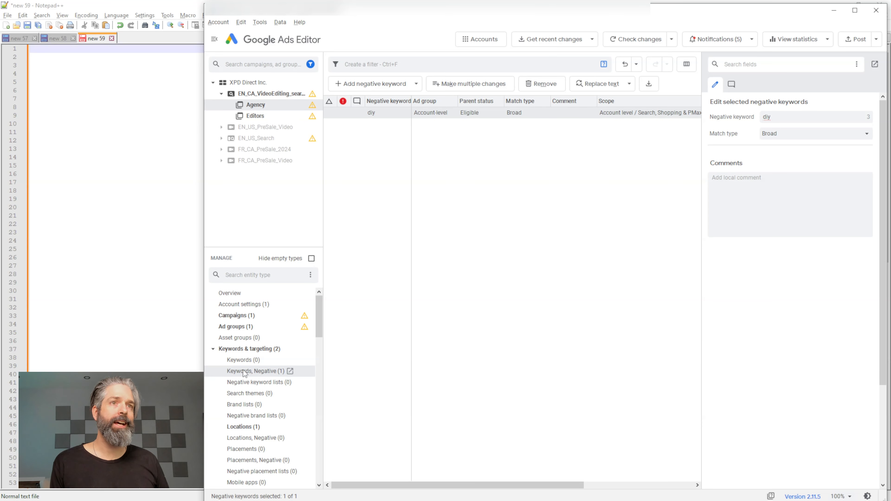
pyautogui.click(225, 372)
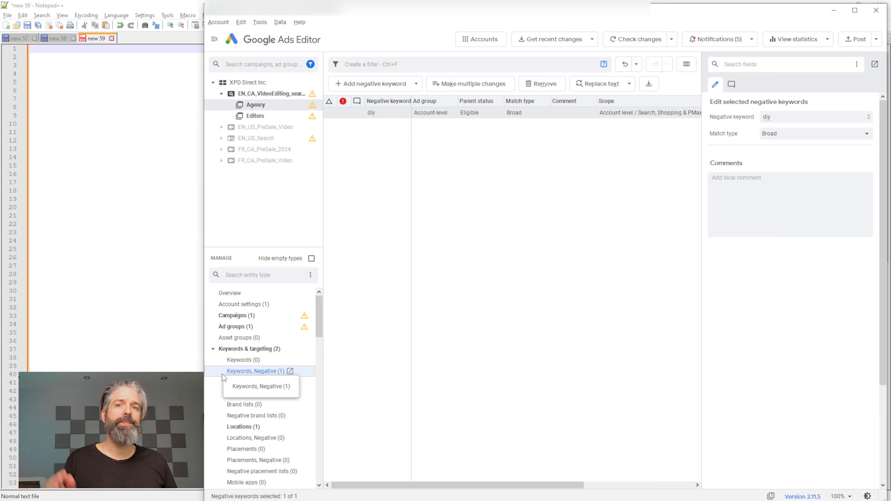
pyautogui.click(246, 360)
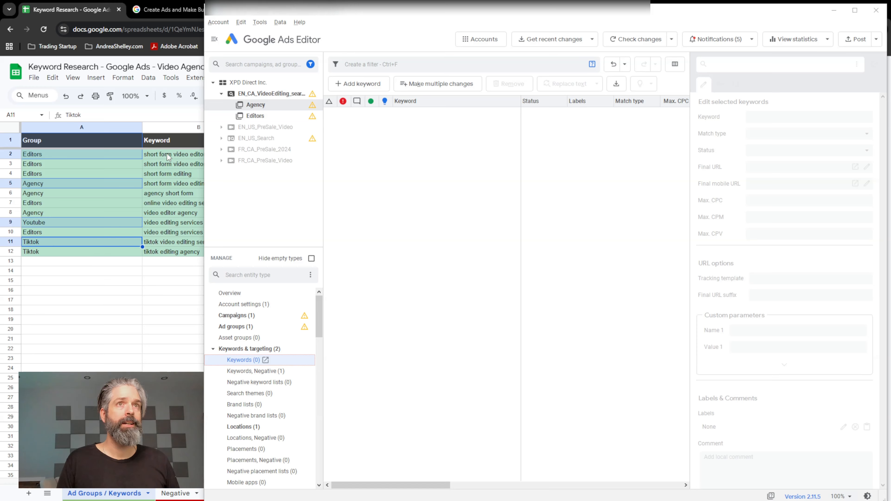
# Copy the first three Editors keywords from the keyword research sheet and paste them into the bulk keyword changes grid.
pyautogui.click(167, 154)
pyautogui.click(164, 157)
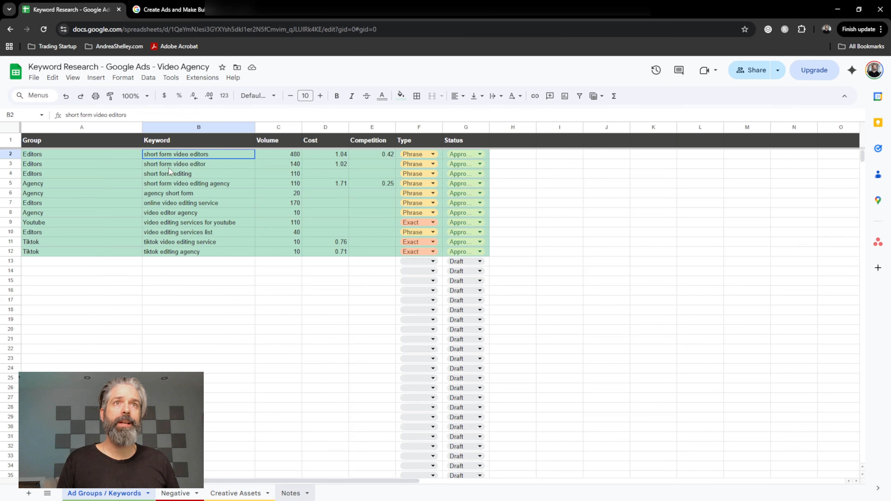
pyautogui.keyDown('shift'); pyautogui.click(168, 178); pyautogui.keyUp('shift')
pyautogui.hotkey('ctrl', 'c')
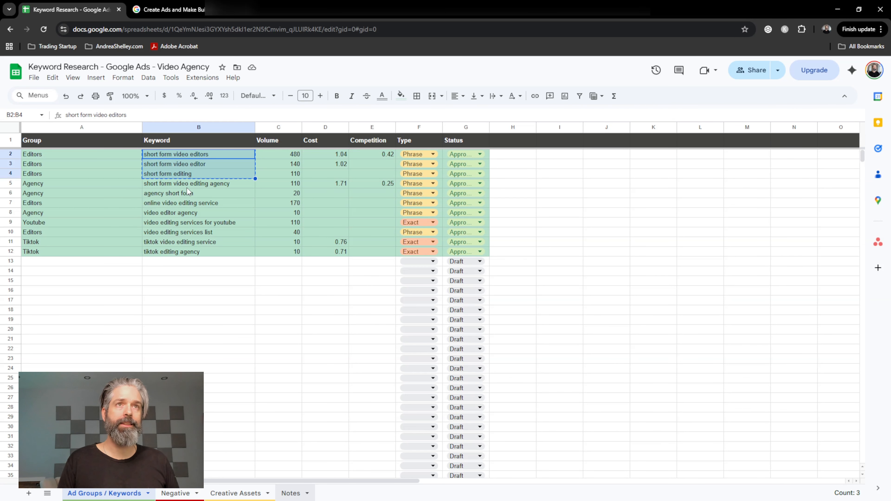
pyautogui.hotkey('alt', 'Tab')
pyautogui.click(437, 89)
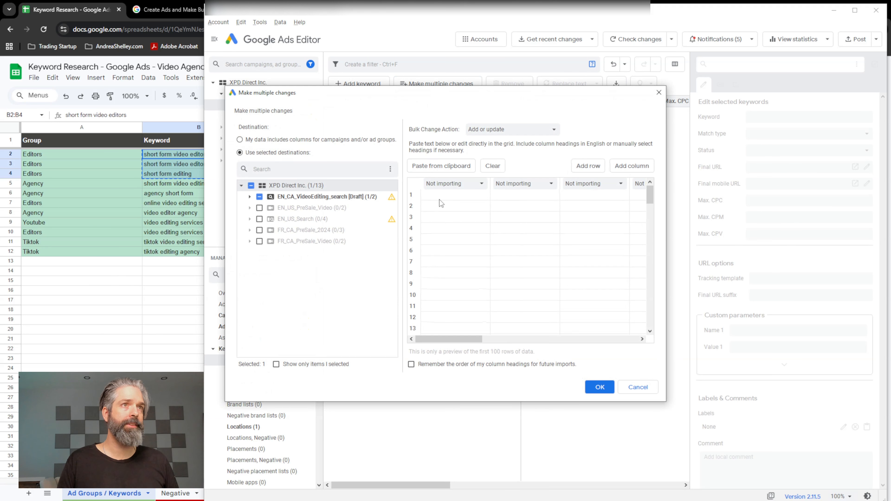
pyautogui.hotkey('ctrl', 'v')
# Make Editors the only destination ad group instead of Agency, and import the three pasted keywords for review.
pyautogui.click(249, 198)
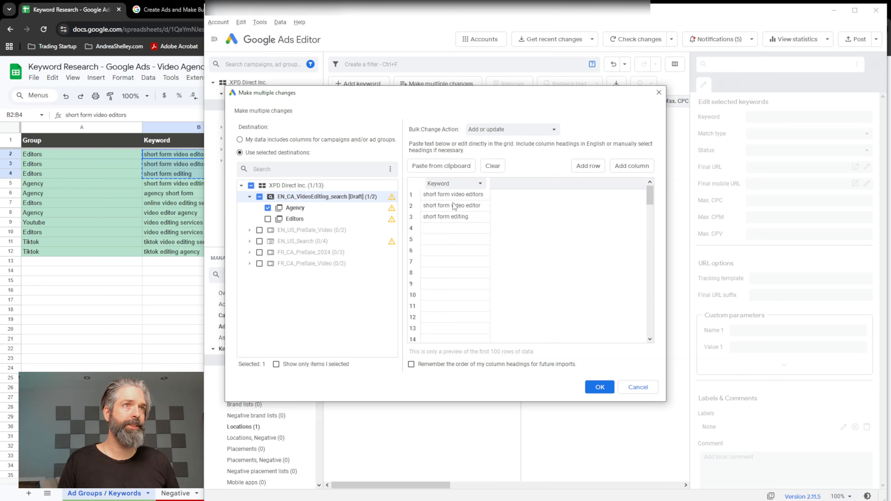
pyautogui.click(268, 220)
pyautogui.click(268, 209)
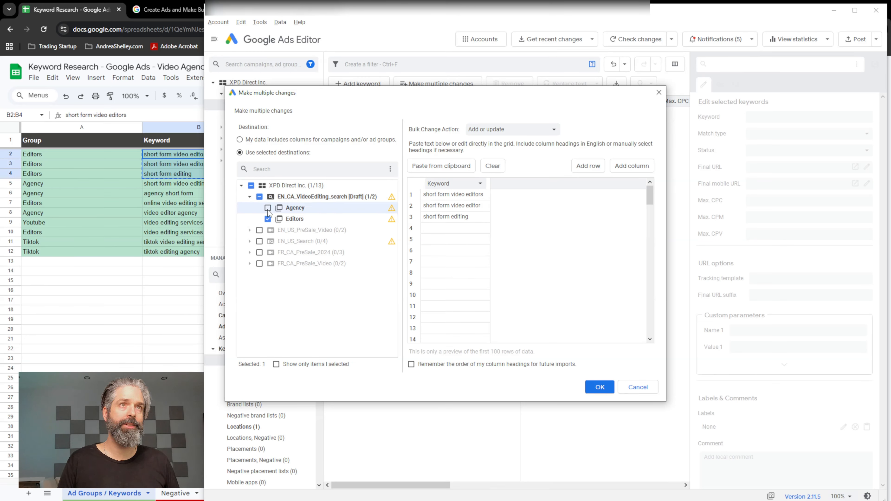
pyautogui.click(600, 387)
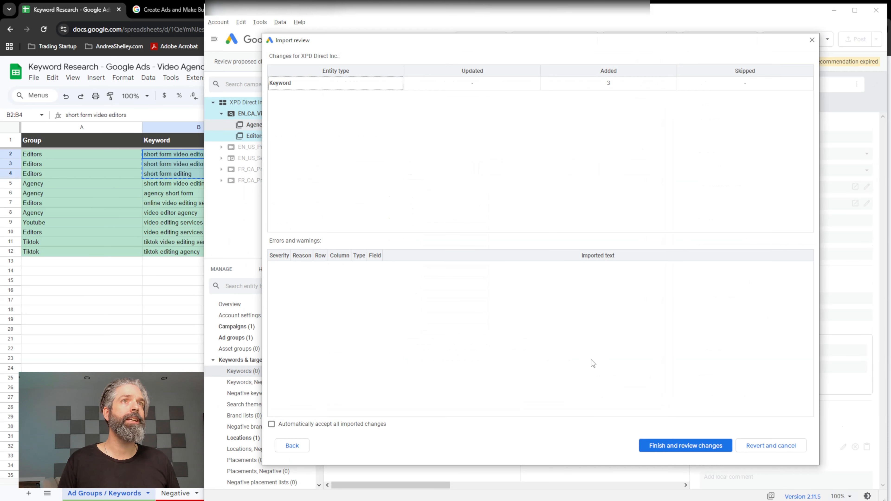
pyautogui.click(676, 438)
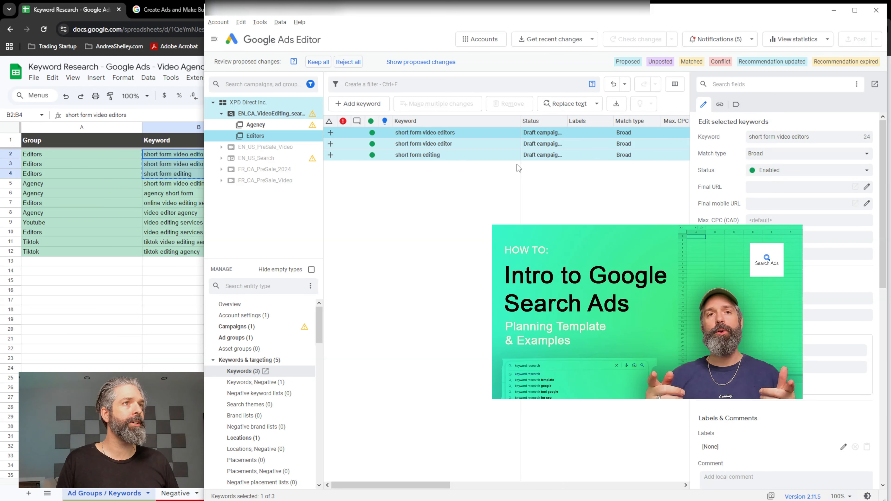
# Set the three imported Editors keywords to Phrase match and keep the proposed changes.
pyautogui.keyDown('shift'); pyautogui.click(484, 158); pyautogui.keyUp('shift')
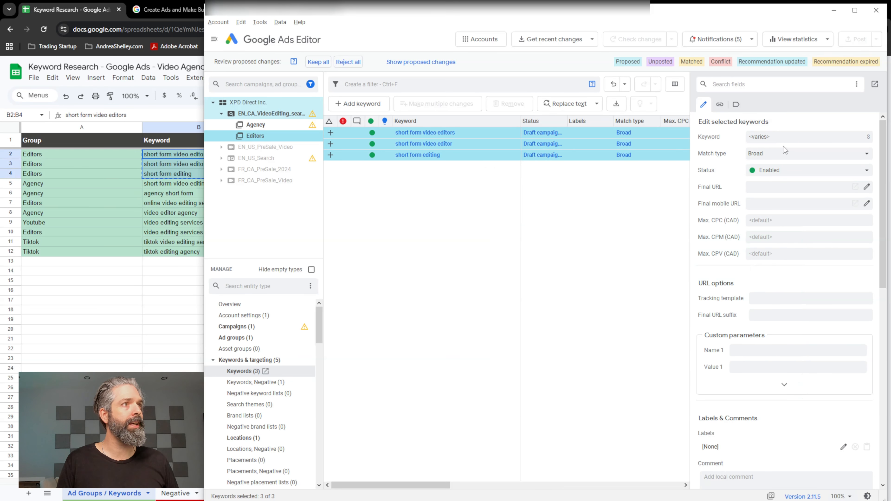
pyautogui.click(810, 155)
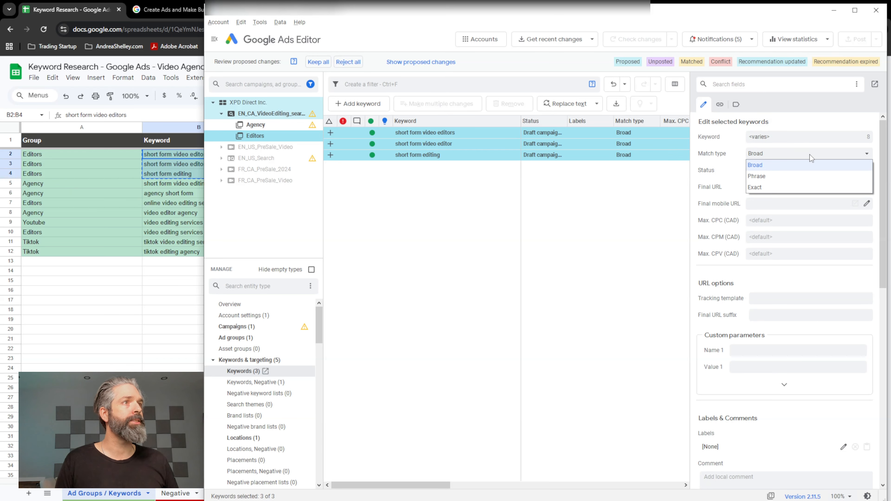
pyautogui.click(778, 174)
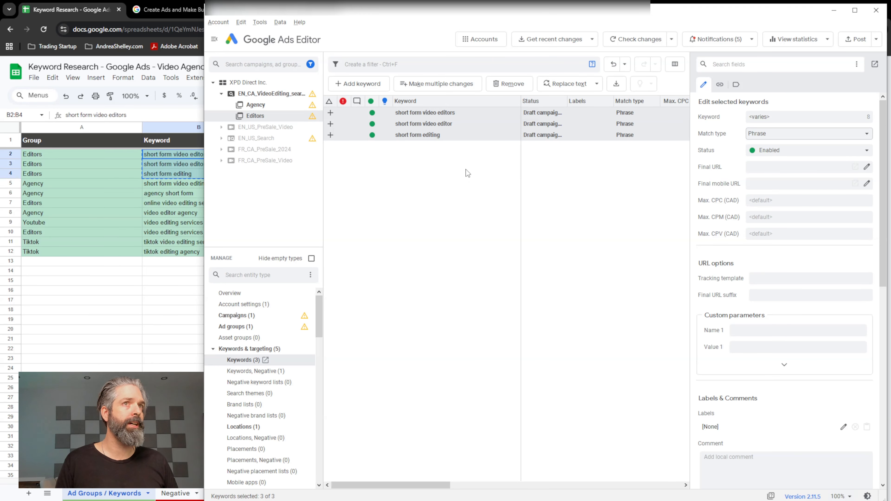
pyautogui.click(556, 191)
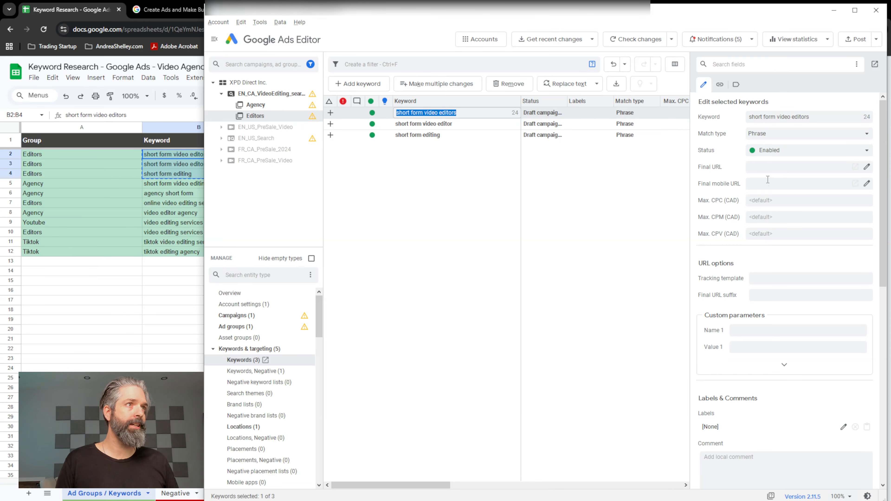
pyautogui.scroll(-4, 800, 341)
pyautogui.scroll(4, 786, 298)
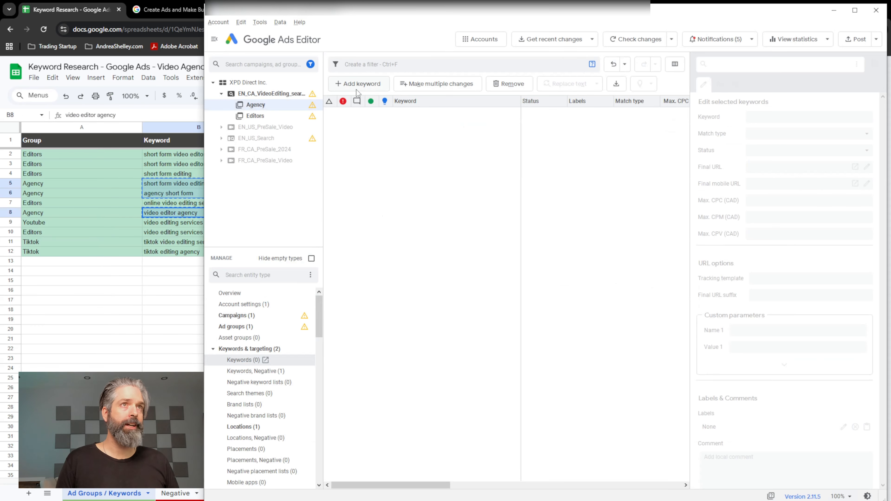
# Import "short form video editing agency", "agency short form" and "video editor agency" into the Agency ad group as Phrase match keywords and keep them.
pyautogui.click(452, 84)
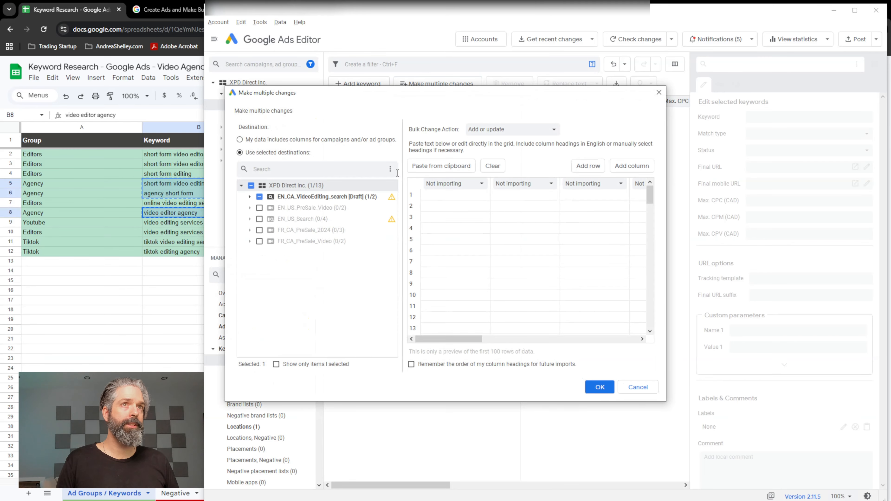
pyautogui.click(599, 383)
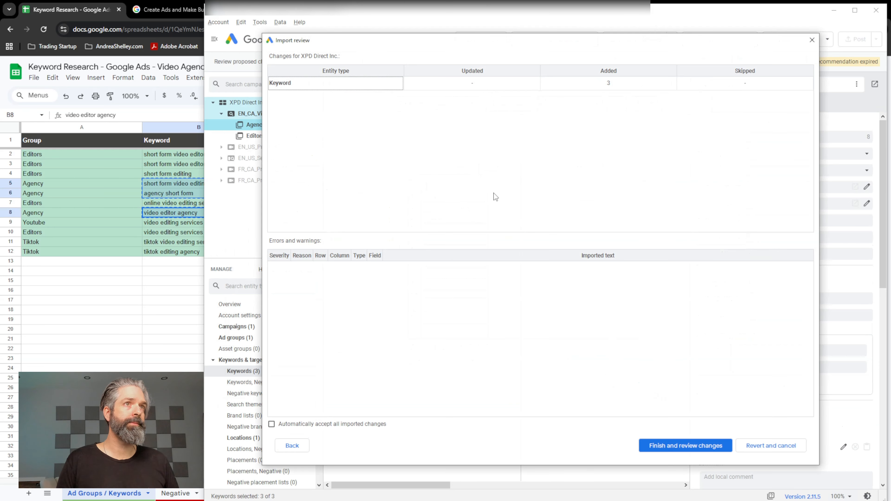
pyautogui.press('Return')
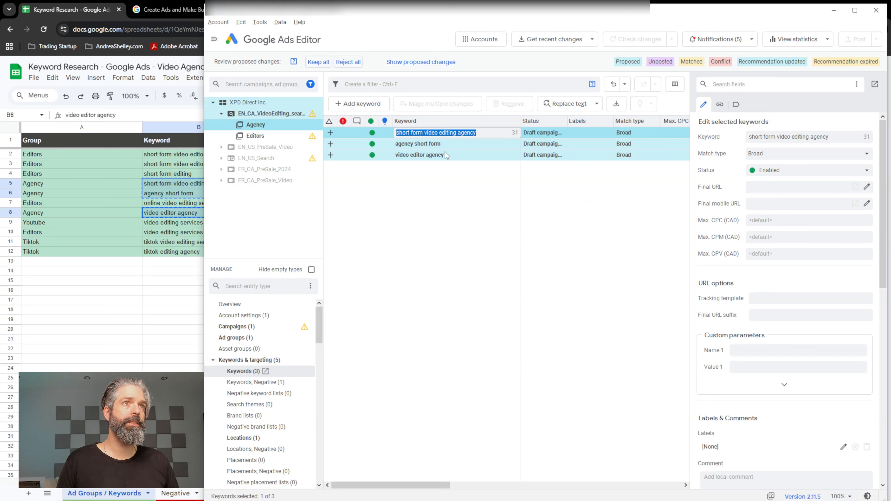
pyautogui.click(814, 134)
pyautogui.click(797, 156)
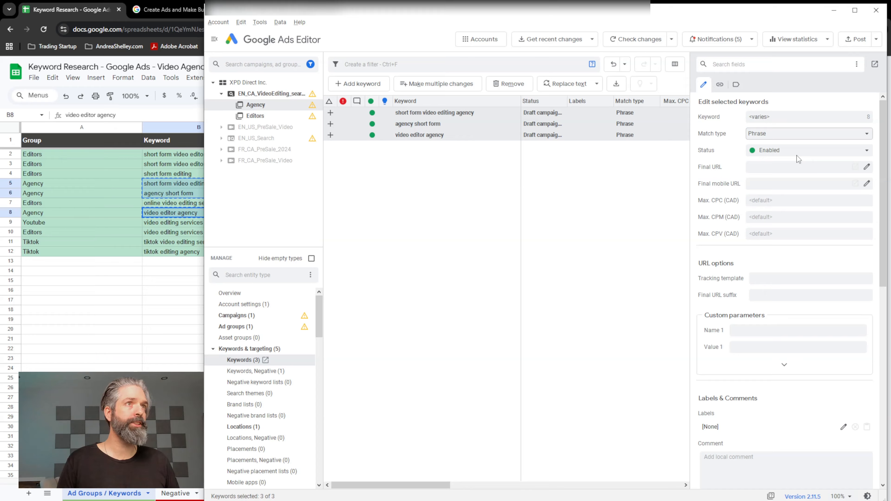
# Open the campaign's settings, enlarge the warnings area and ignore the warning about fewer than 3 image assets.
pyautogui.click(297, 317)
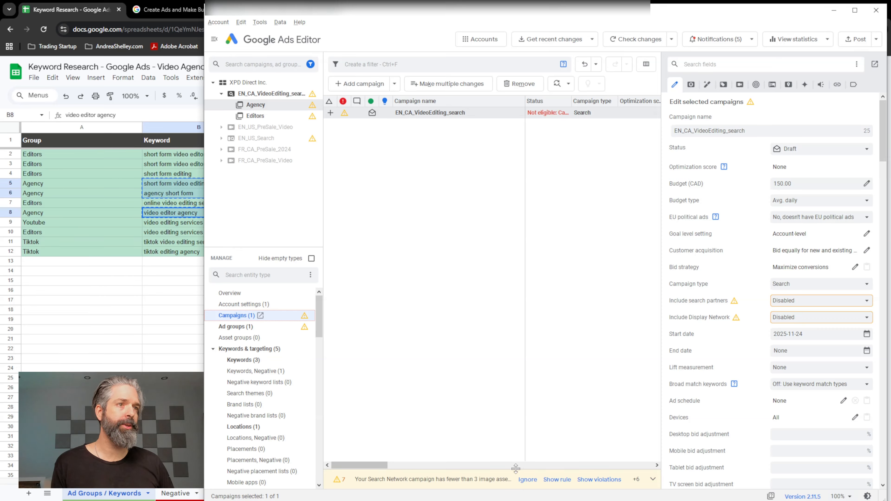
pyautogui.moveTo(516, 469); pyautogui.dragTo(516, 389)
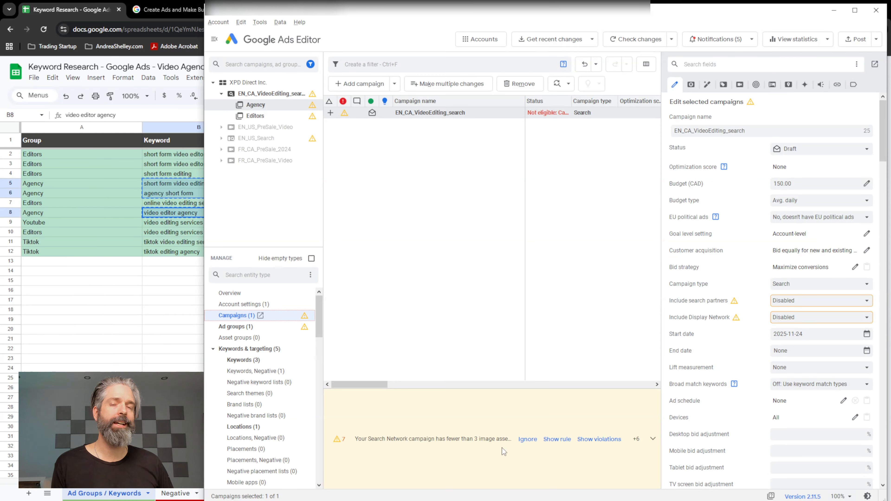
pyautogui.click(526, 441)
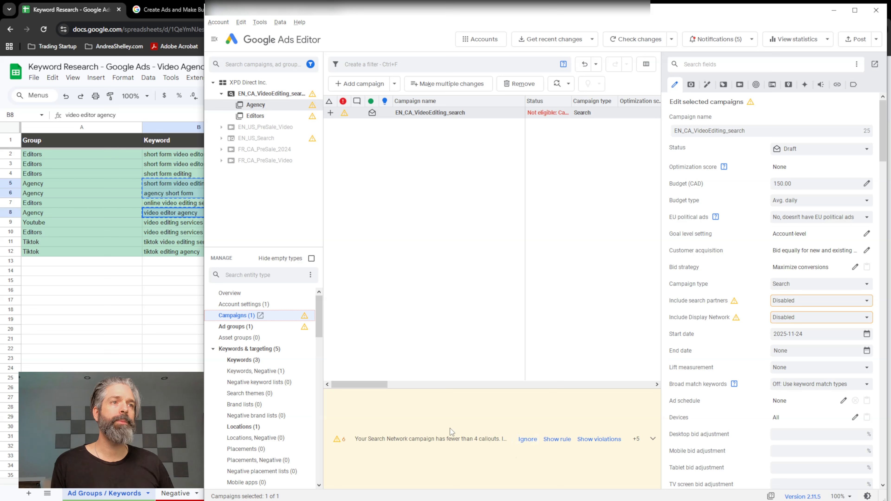
# Find the ad assets among the entity types and open the Callouts list for the Agency ad group.
pyautogui.scroll(-10, 306, 466)
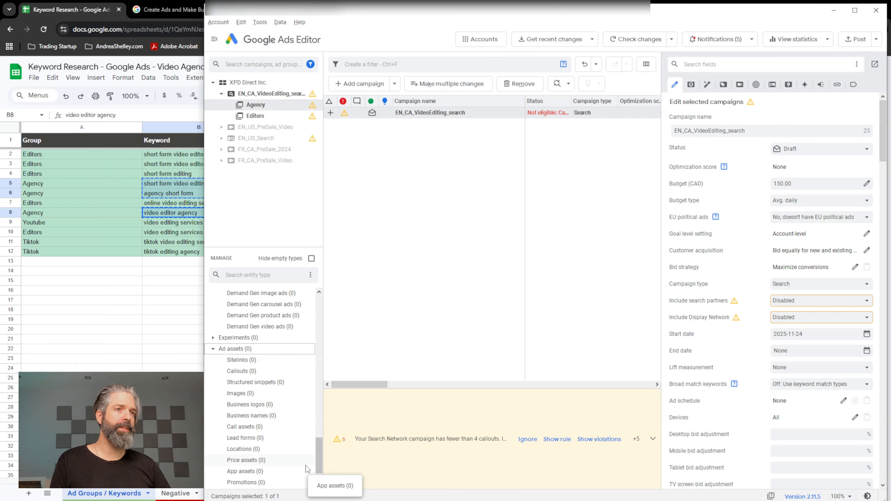
pyautogui.scroll(3, 280, 340)
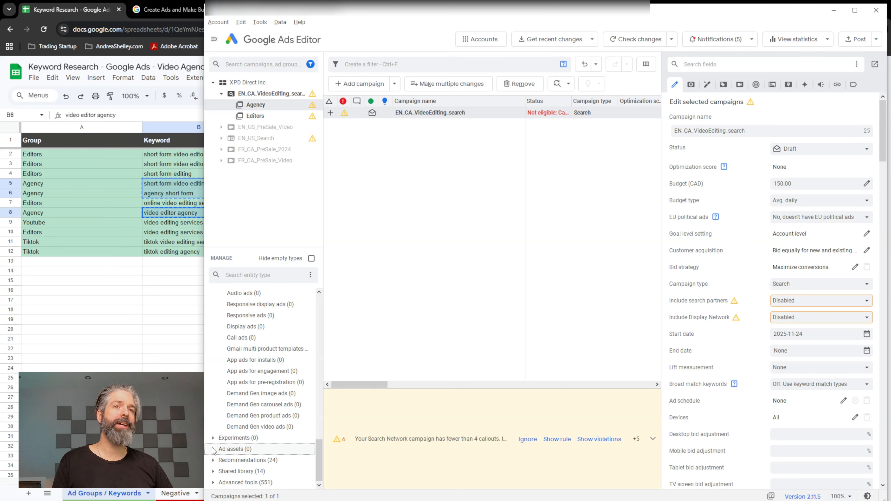
pyautogui.scroll(-3, 214, 453)
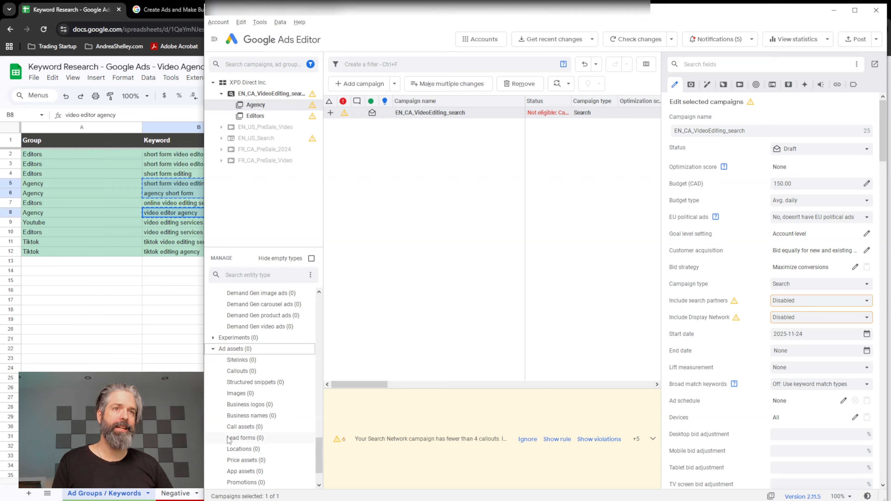
pyautogui.click(242, 372)
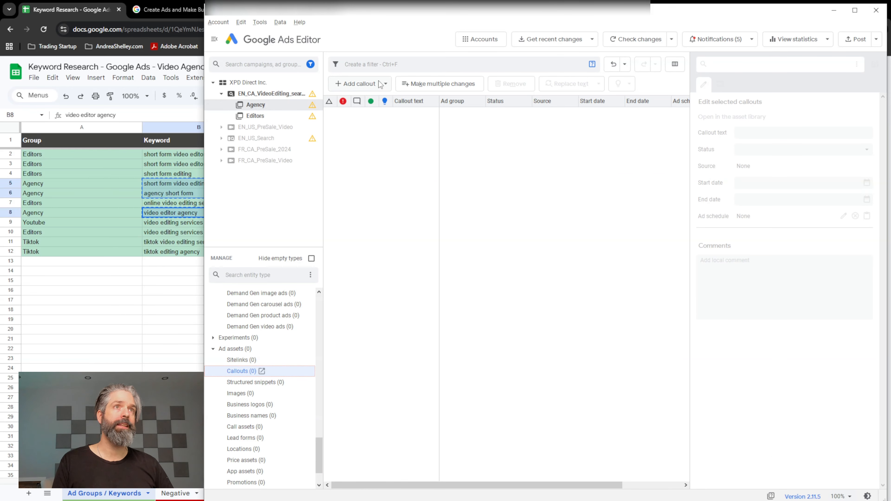
# Add a campaign-level callout with the text "Canadian Editors" to the video editing campaign.
pyautogui.click(381, 84)
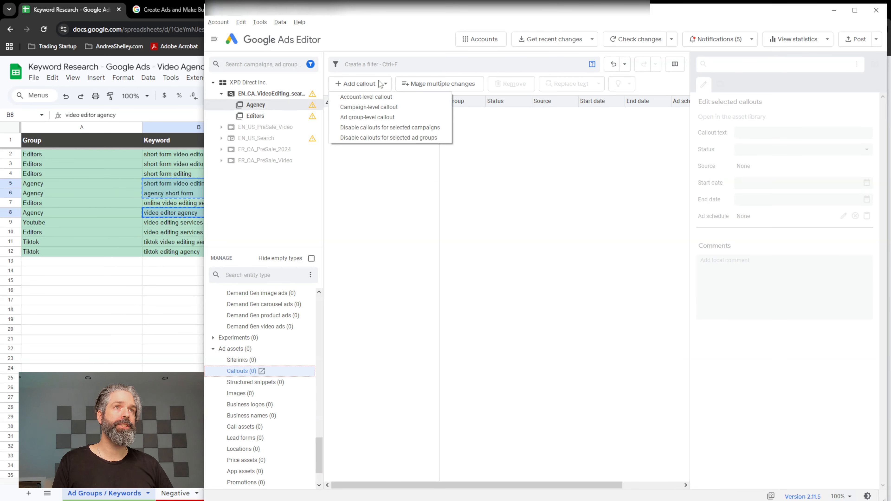
pyautogui.click(380, 107)
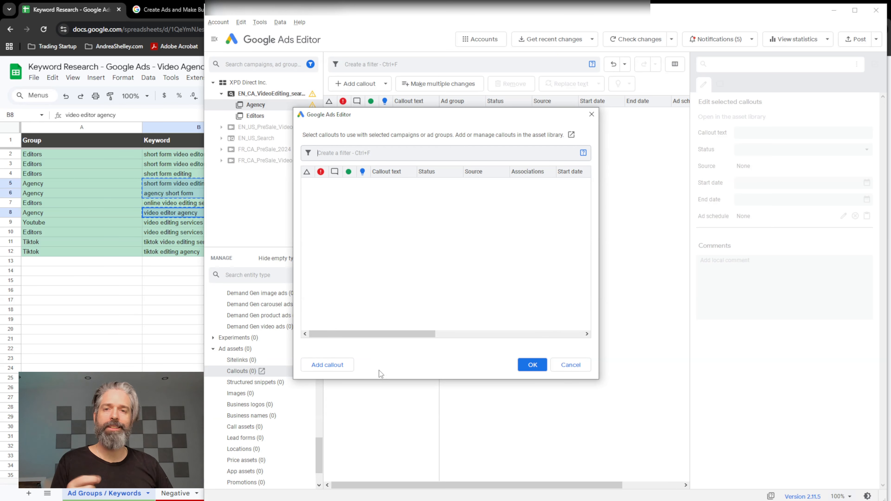
pyautogui.click(338, 372)
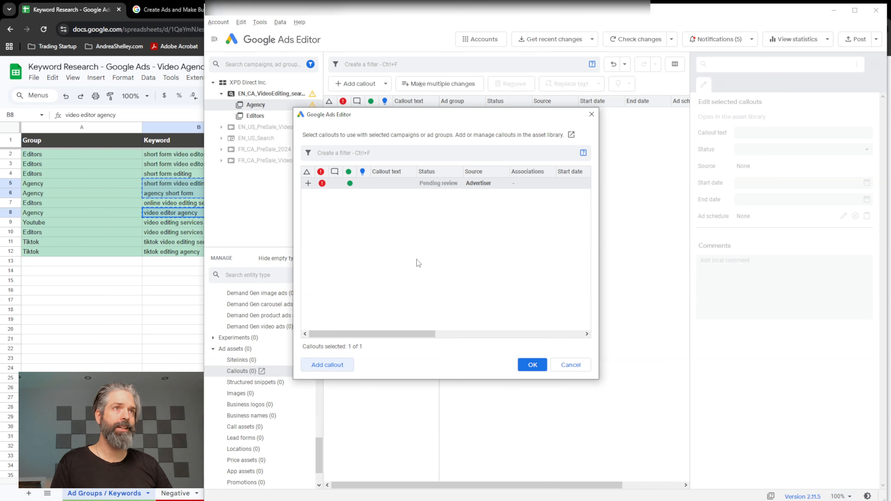
pyautogui.press('Return')
pyautogui.write('Canadian Editors')
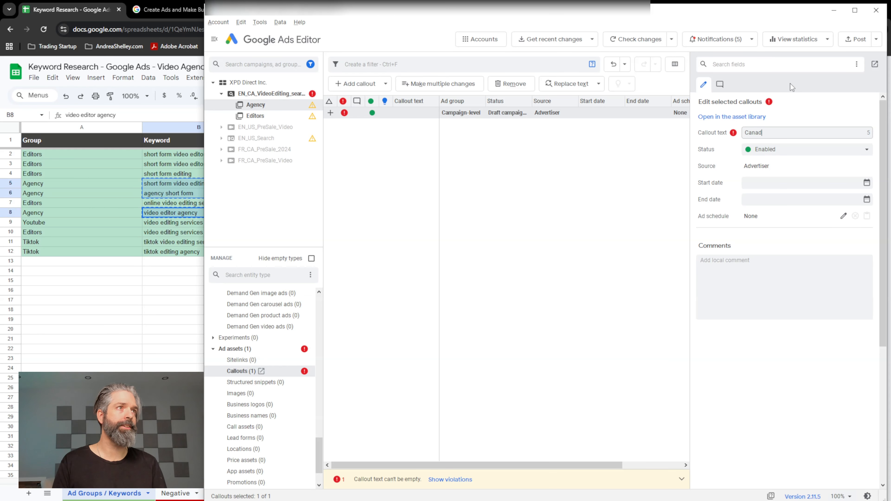
pyautogui.press('Return')
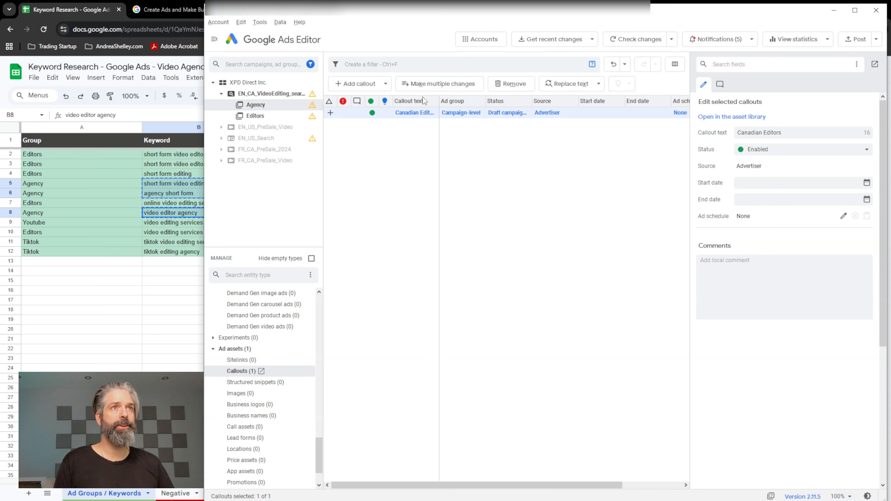
# Duplicate the "Canadian Editors" callout at campaign level and change the copy's text to "24 Hour Turnaround".
pyautogui.rightClick(482, 116)
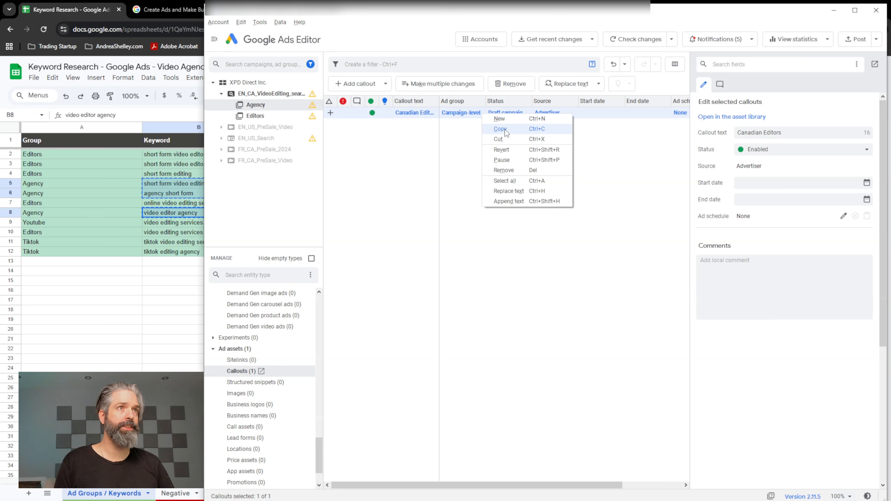
pyautogui.click(507, 132)
pyautogui.hotkey('ctrl', 'v')
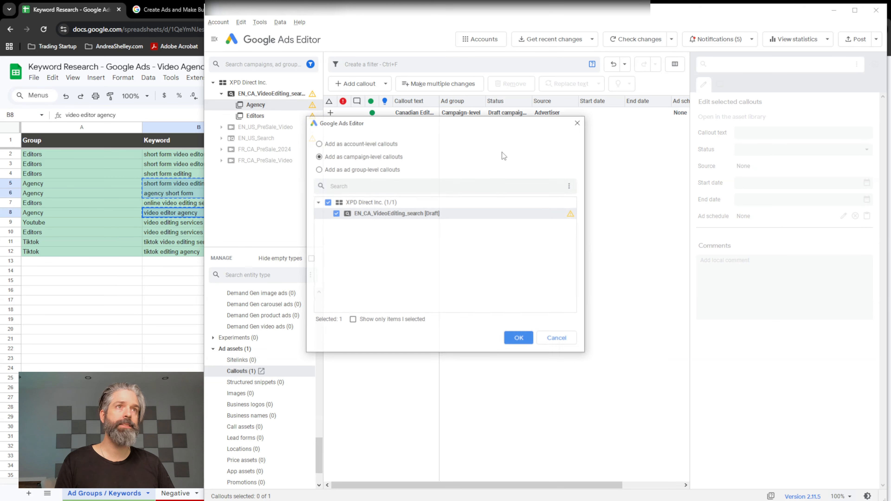
pyautogui.click(519, 339)
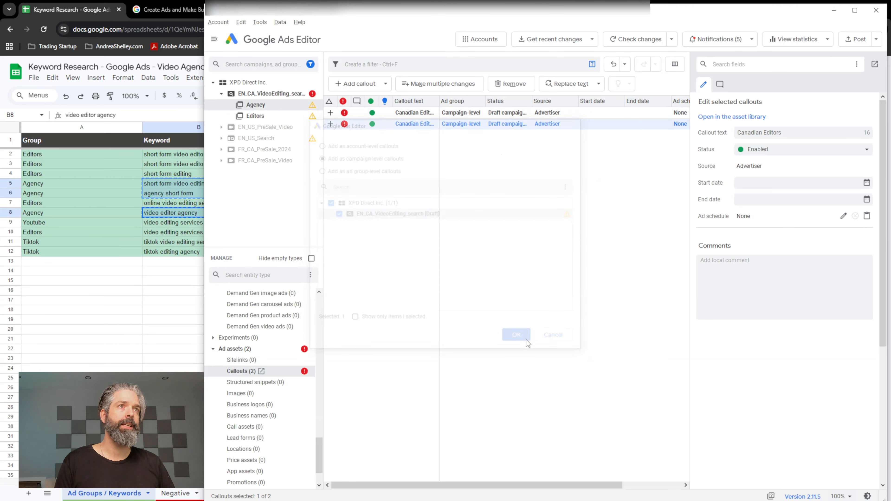
pyautogui.click(794, 133)
pyautogui.write('24')
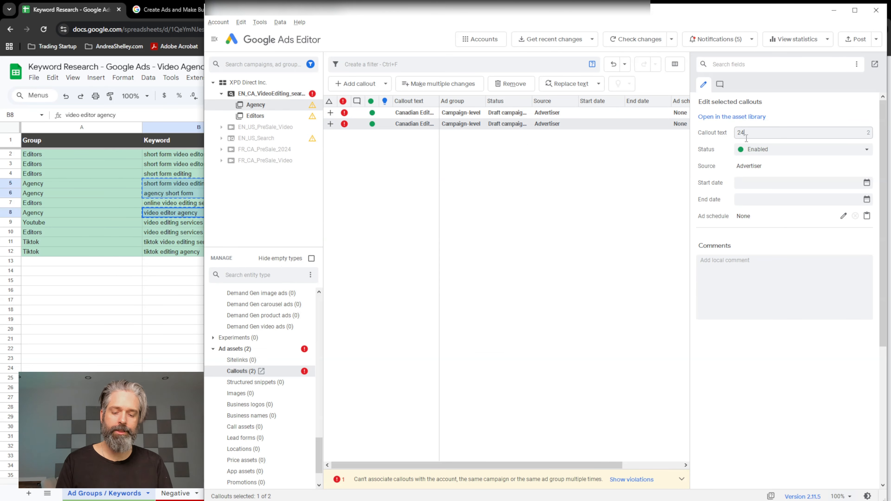
pyautogui.write(' Hour Turnaroudn')
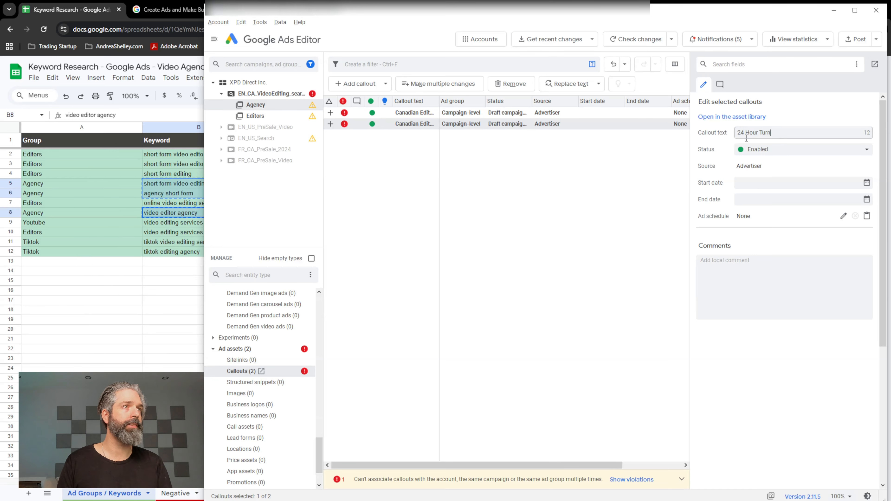
pyautogui.press('BackSpace')
pyautogui.press('BackSpace')
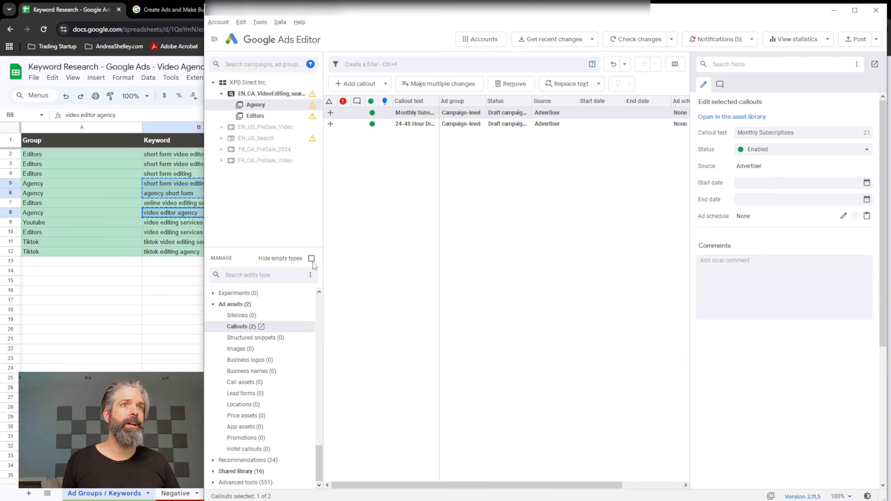
# Hide empty entity types and ignore the Agency ad group's Smart Bidding warning.
pyautogui.click(312, 258)
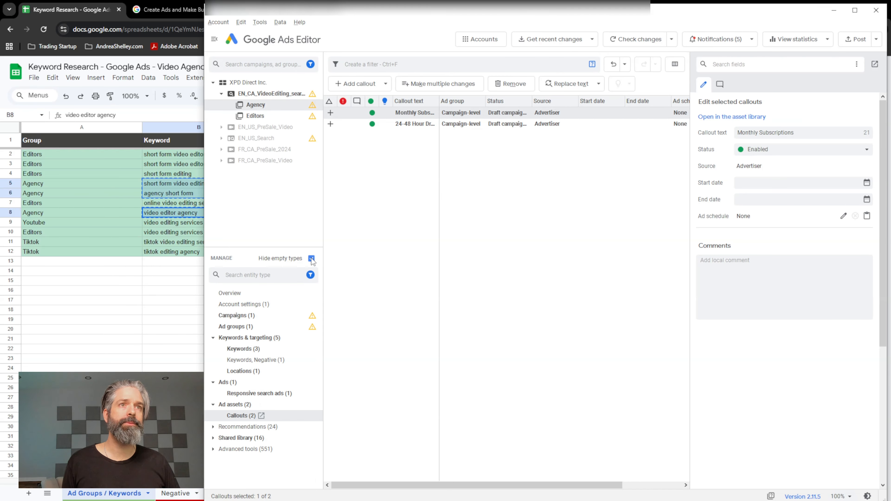
pyautogui.click(263, 326)
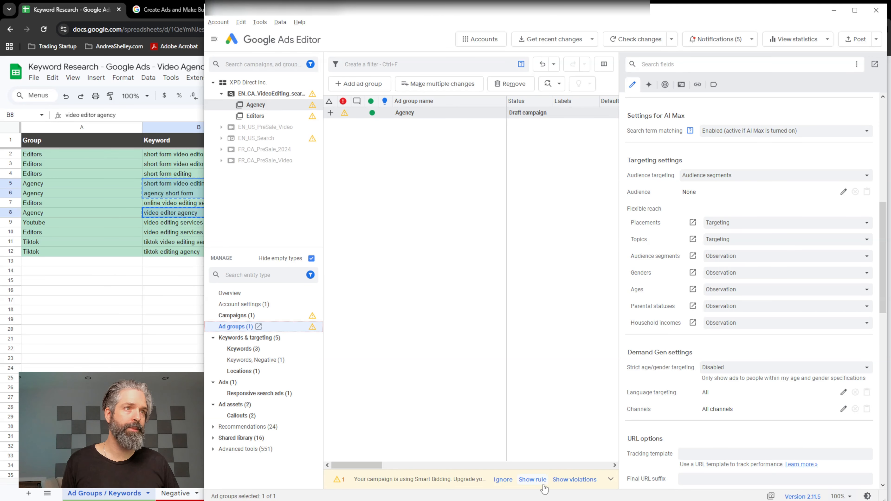
pyautogui.moveTo(481, 471); pyautogui.dragTo(479, 358)
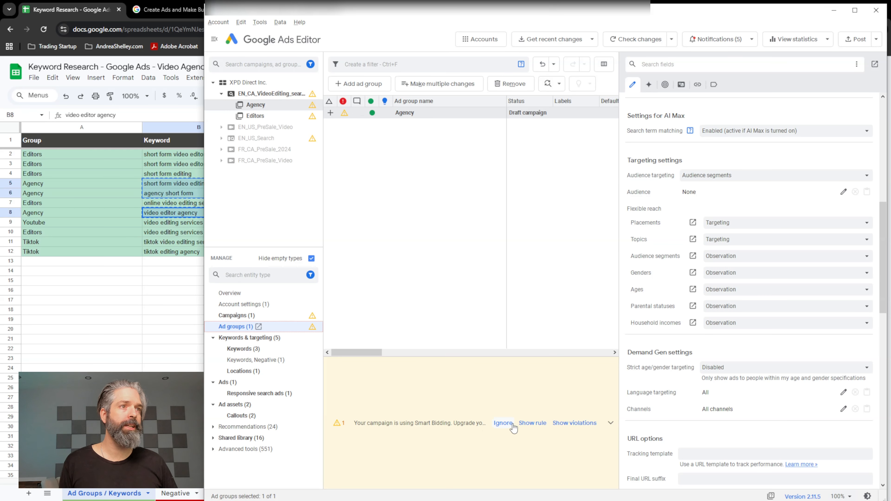
pyautogui.click(504, 424)
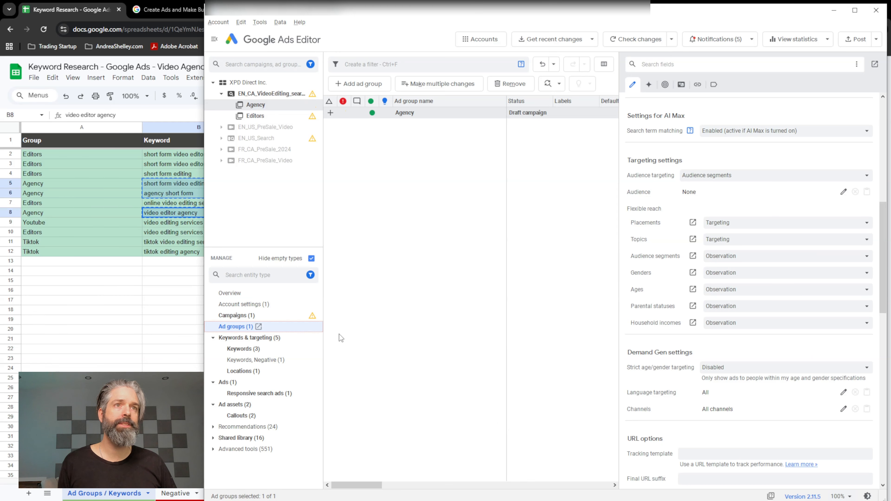
# Open the campaign's settings, enlarge the warnings area and ignore the warning about fewer than 4 callouts.
pyautogui.click(265, 318)
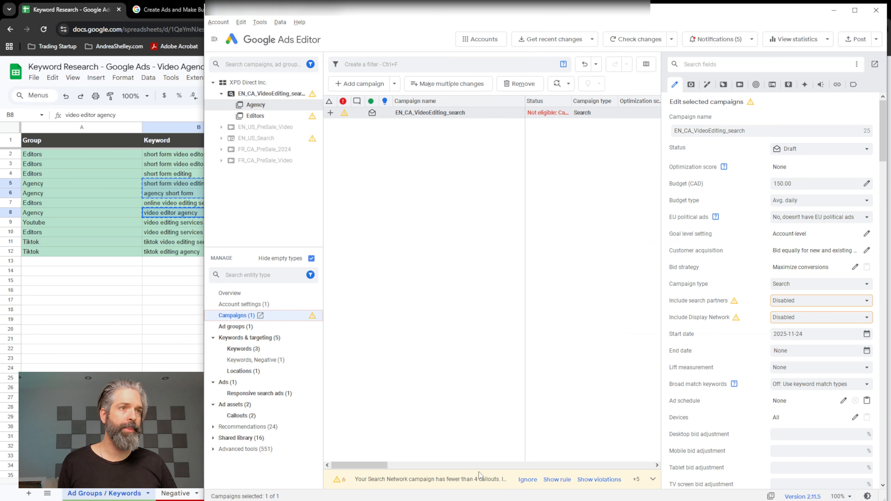
pyautogui.moveTo(479, 471); pyautogui.dragTo(489, 367)
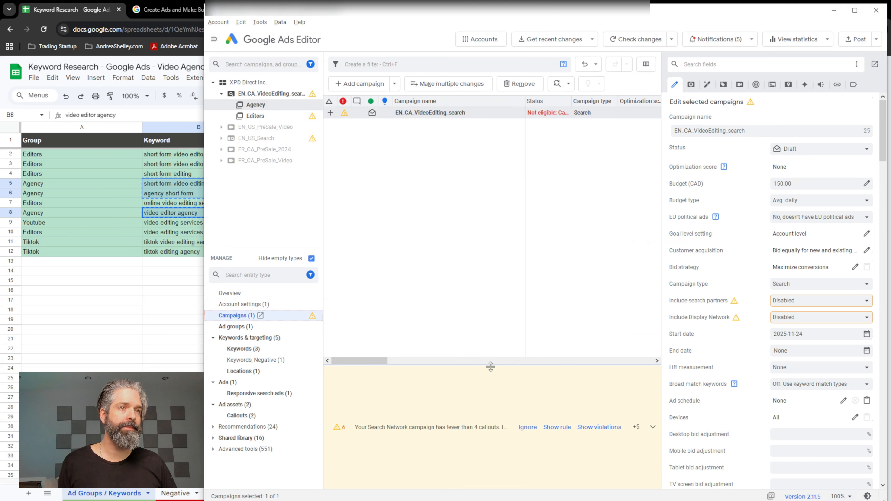
pyautogui.click(525, 436)
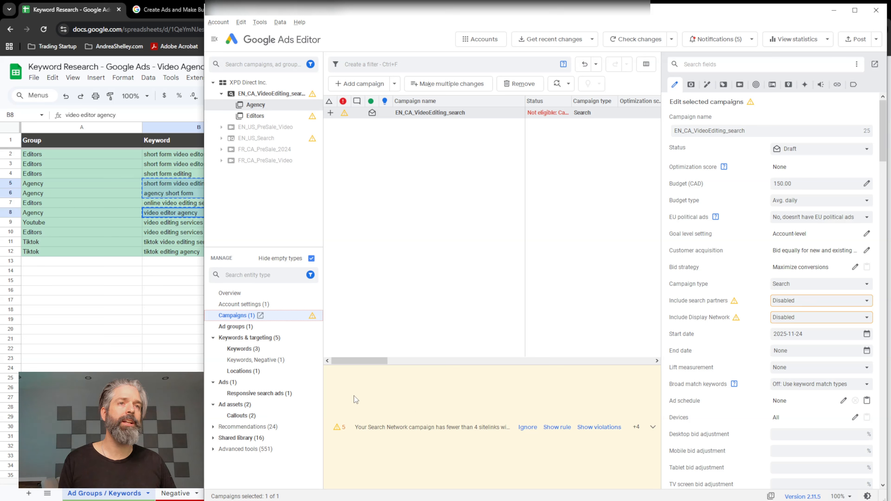
# Show empty entity types again, search the entity types for "site" and open the Sitelinks list in the asset library.
pyautogui.click(310, 275)
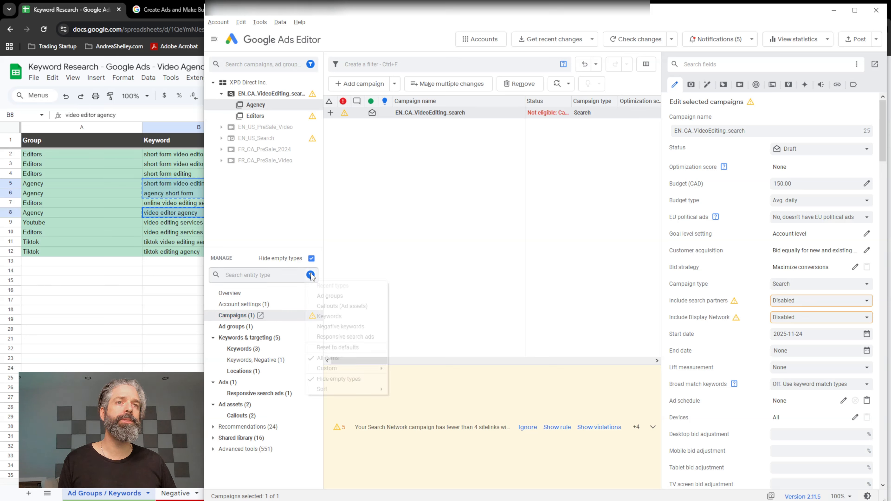
pyautogui.click(312, 260)
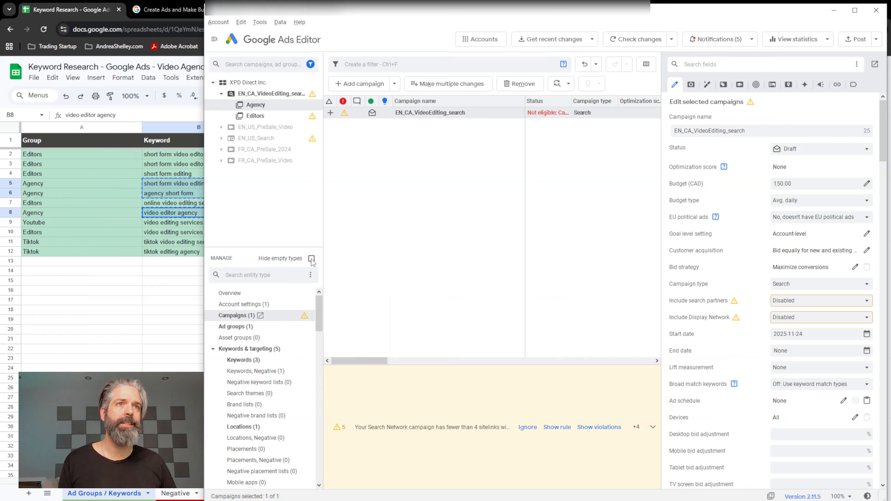
pyautogui.scroll(-1, 277, 361)
pyautogui.click(268, 276)
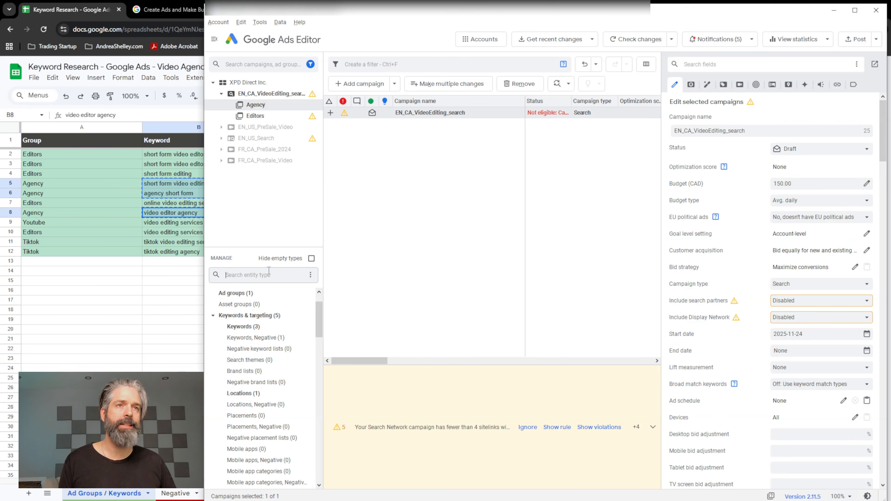
pyautogui.write('site')
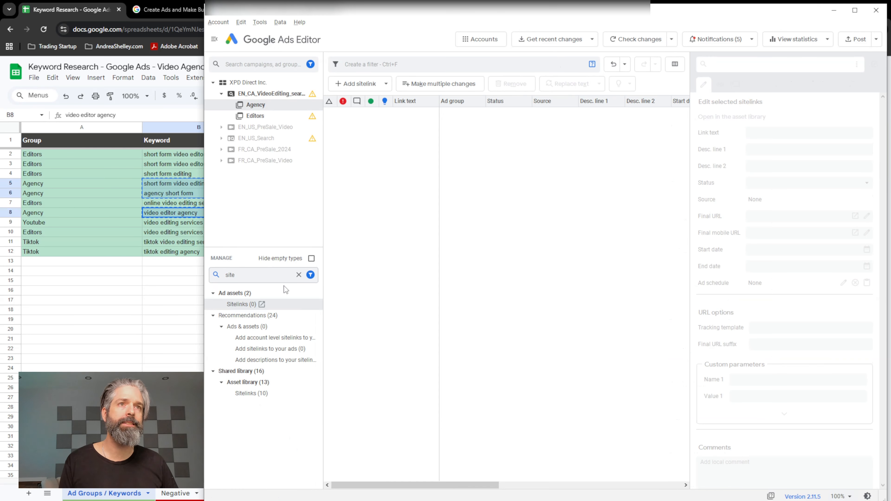
pyautogui.click(316, 394)
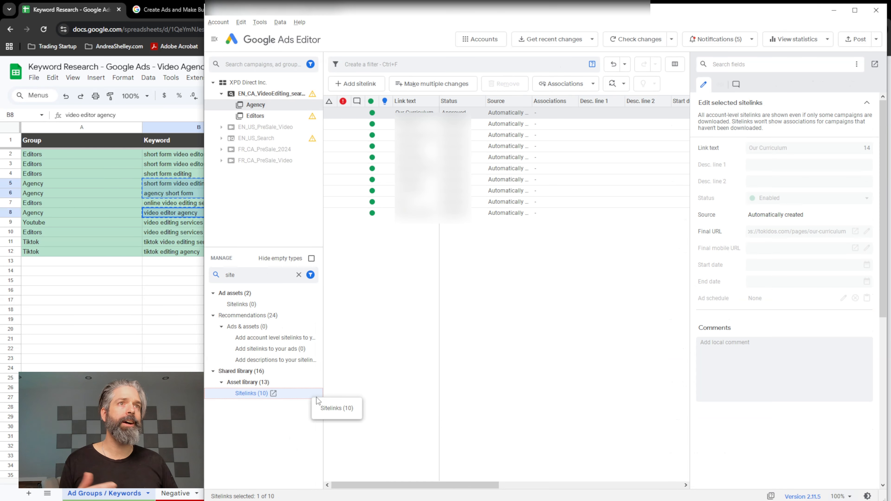
# Clear the entity type search to restore the full list of entity types.
pyautogui.click(311, 276)
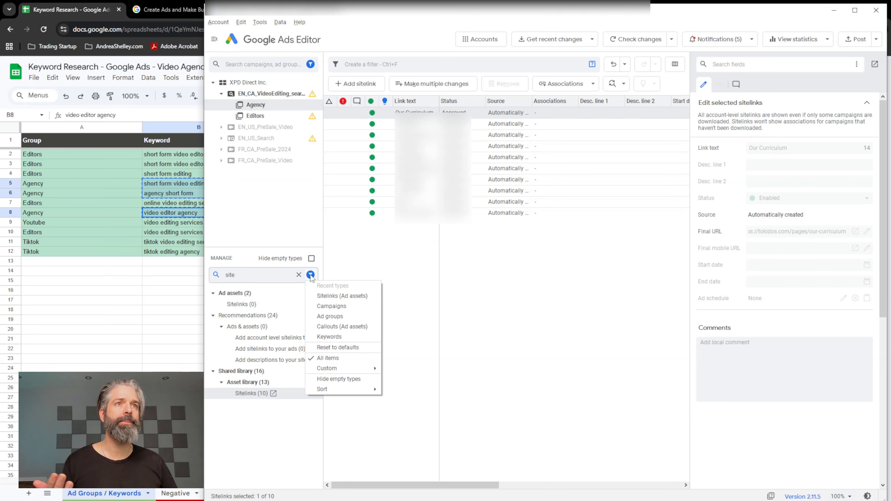
pyautogui.click(312, 277)
pyautogui.click(312, 277)
pyautogui.click(312, 277)
pyautogui.click(310, 276)
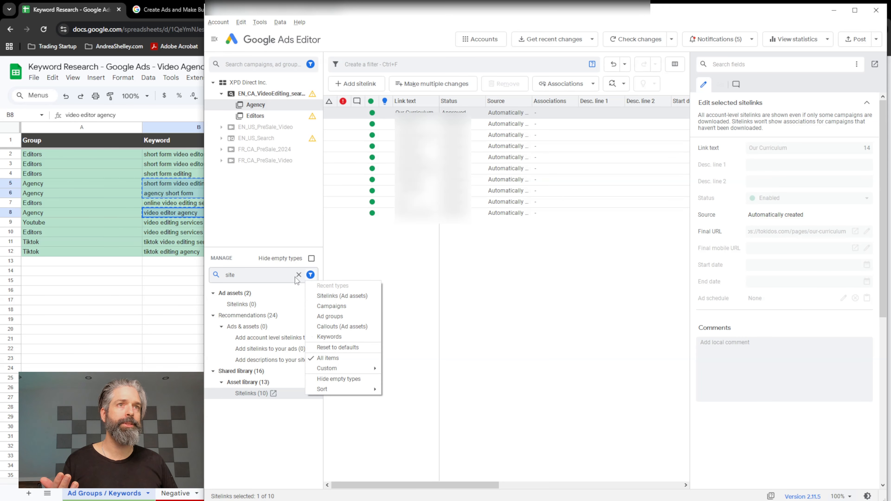
pyautogui.click(299, 275)
pyautogui.click(300, 275)
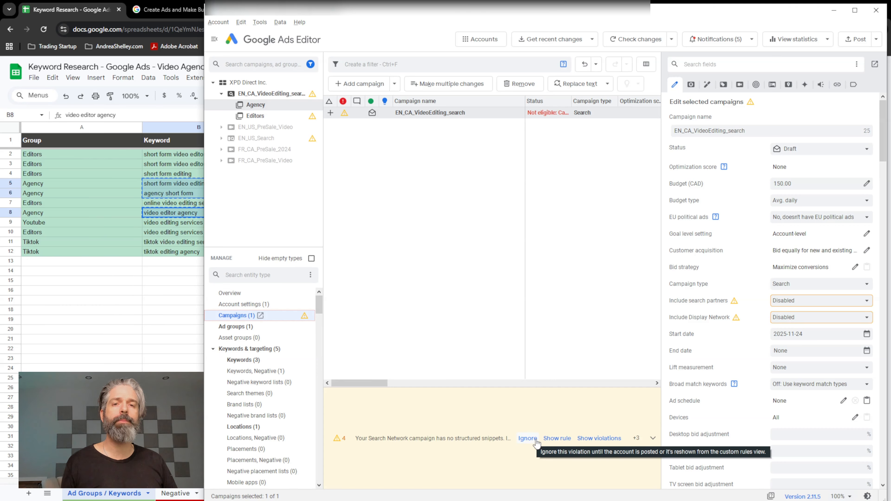
# Ignore the campaign's warnings about missing structured snippets and unused audience segments.
pyautogui.click(528, 439)
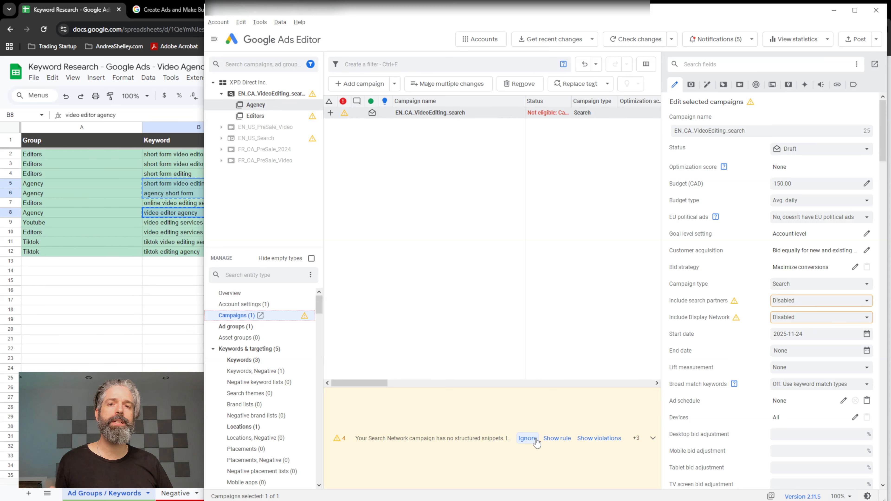
pyautogui.click(536, 439)
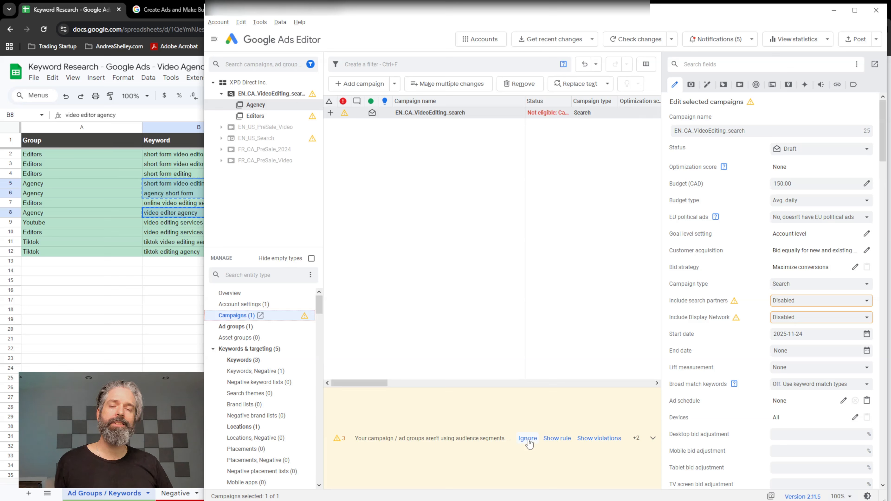
pyautogui.click(529, 443)
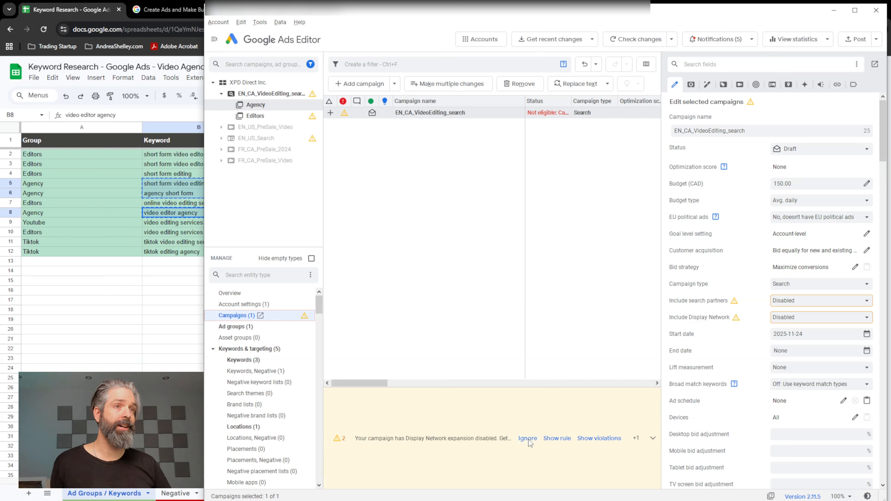